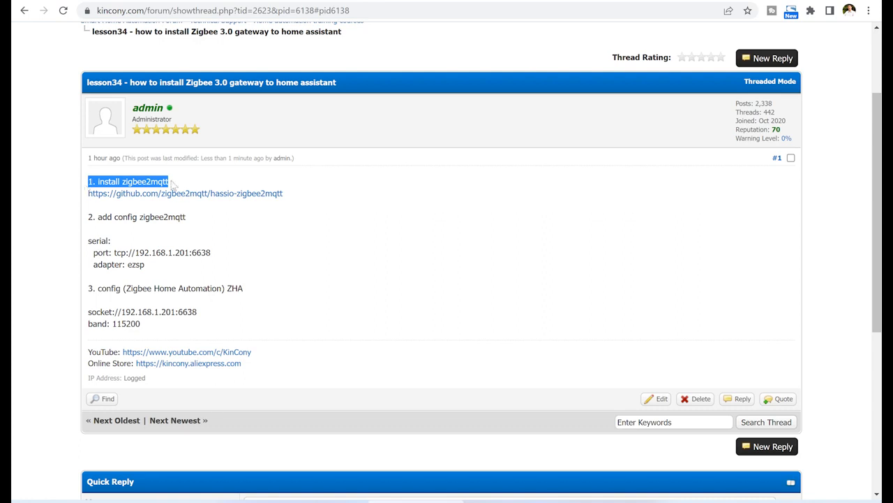
Review the lesson34 forum post's instructions for installing zigbee2mqtt and configuring Zigbee Home Automation (ZHA)
drag(199, 222, 86, 225)
click(252, 293)
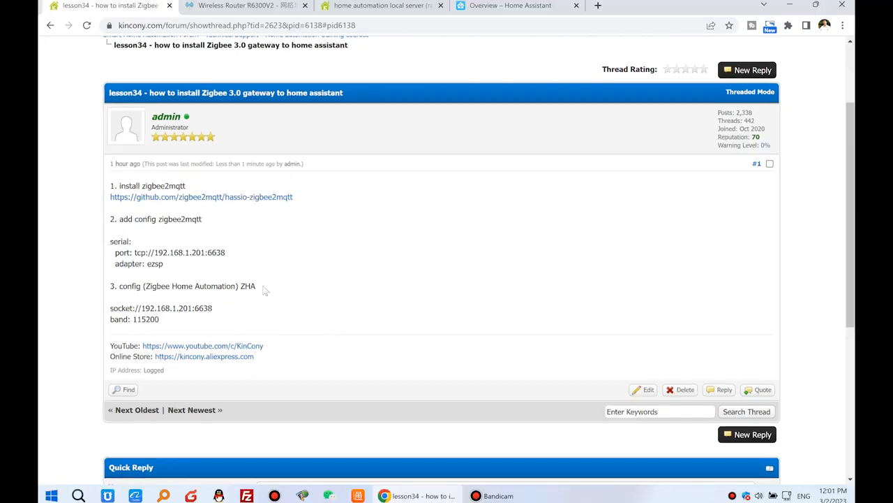
drag(265, 290, 111, 288)
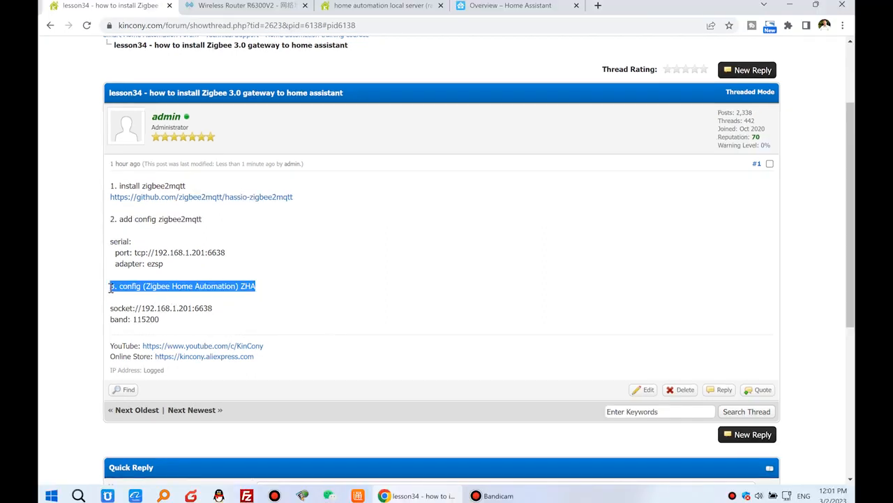
click(213, 286)
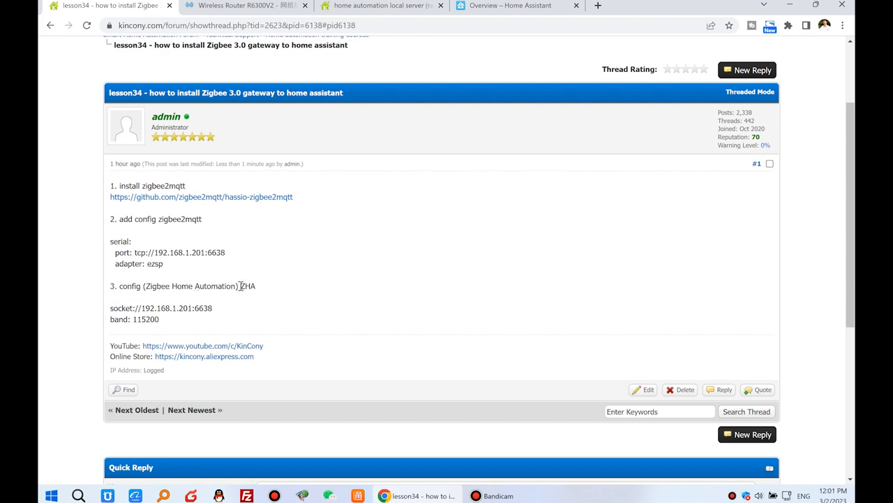
double_click(243, 286)
Examine the home automation local server's product page through its details, parameters and labelled board diagram
click(506, 5)
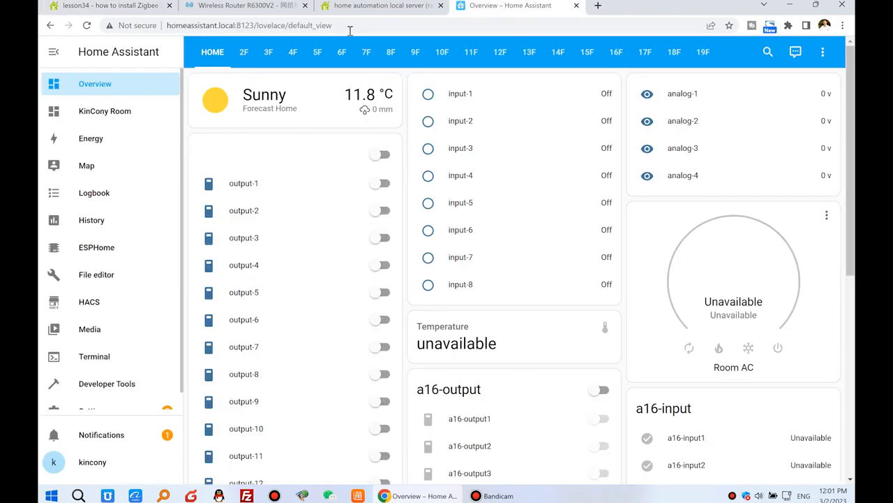
click(356, 5)
scroll(368, 298, up, 3)
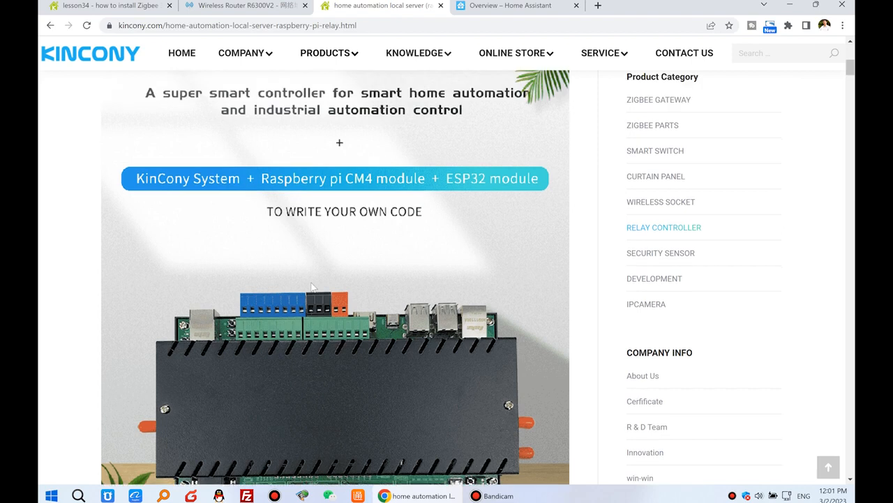
scroll(454, 185, down, 3)
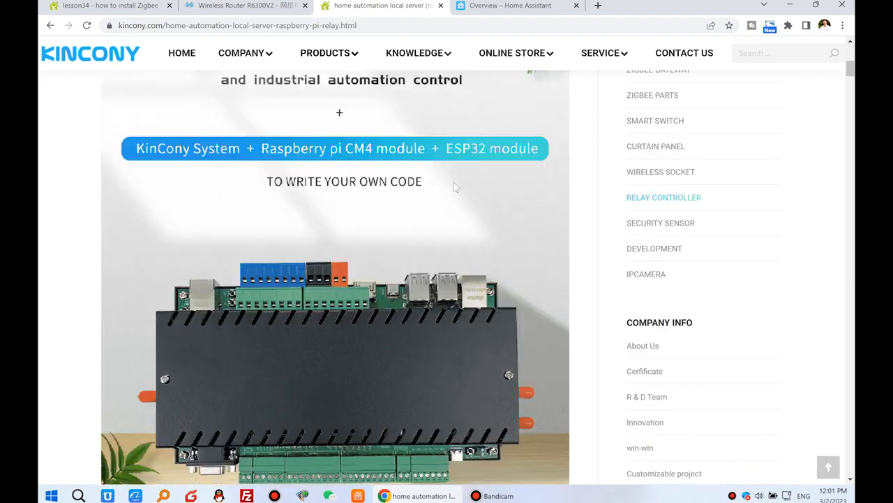
scroll(531, 319, down, 2)
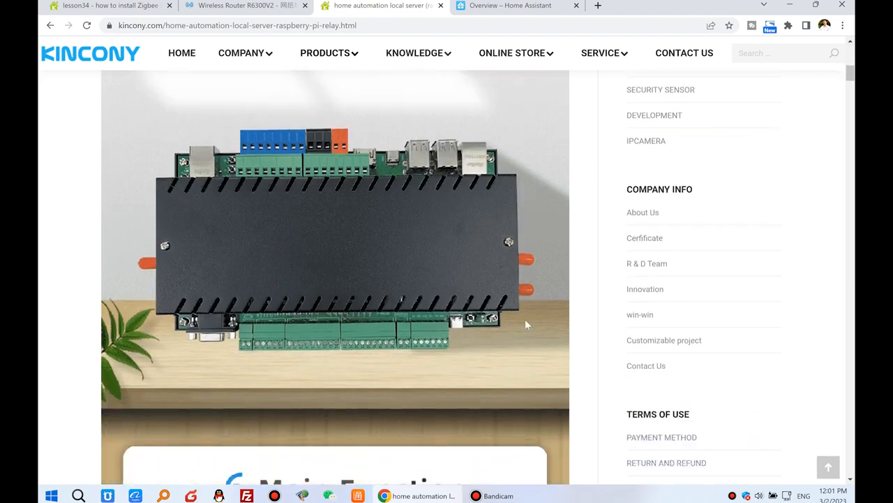
scroll(524, 319, down, 15)
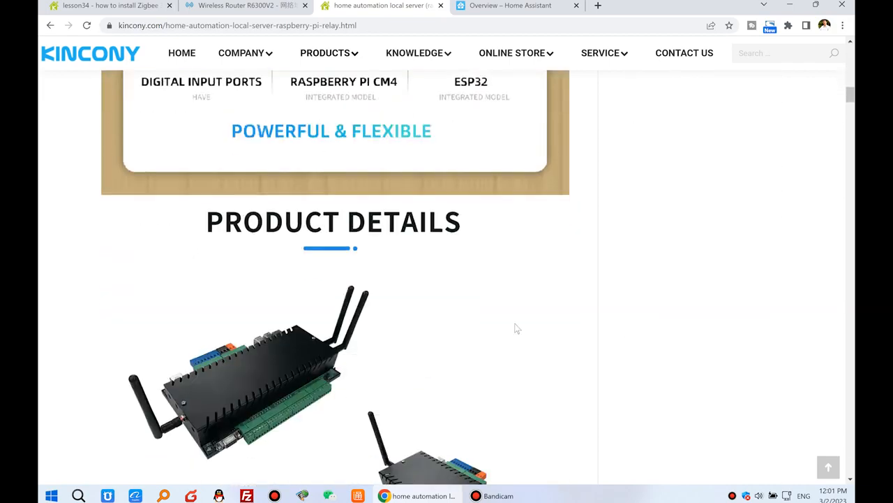
scroll(514, 322, down, 15)
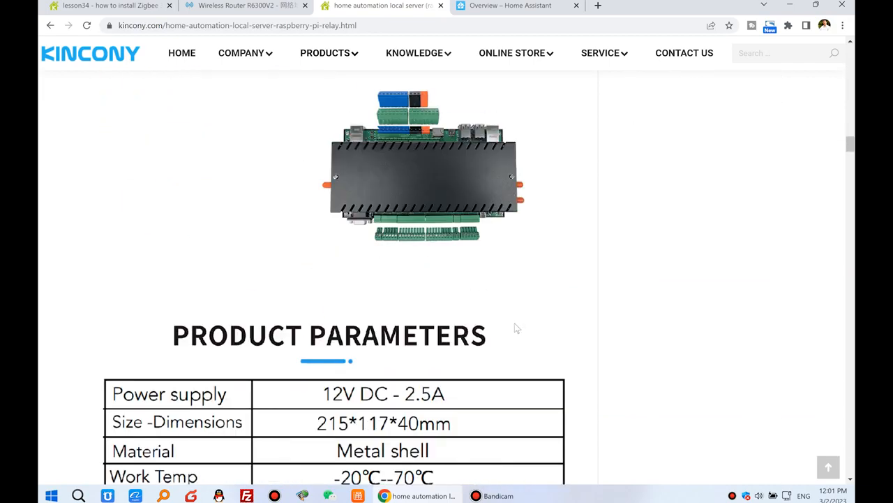
scroll(515, 326, down, 15)
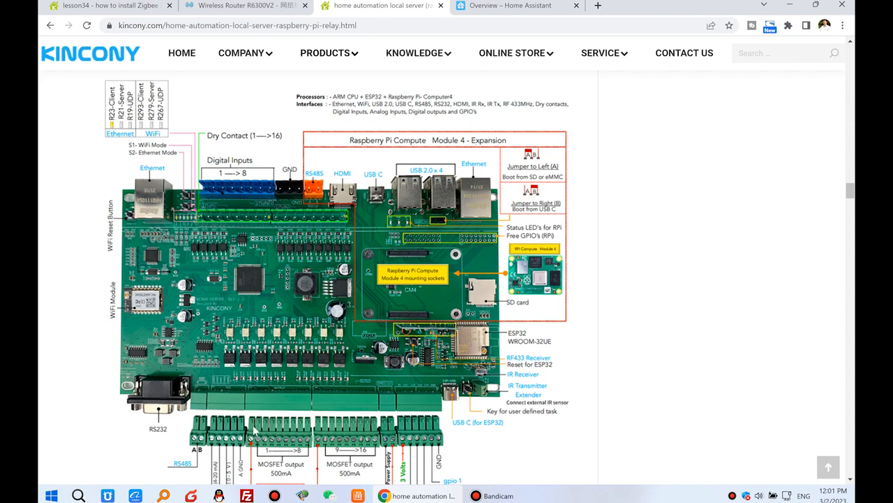
Check the router's client list for the Zigbee gateway's address and open the gateway's web page at 192.168.1.201
click(506, 8)
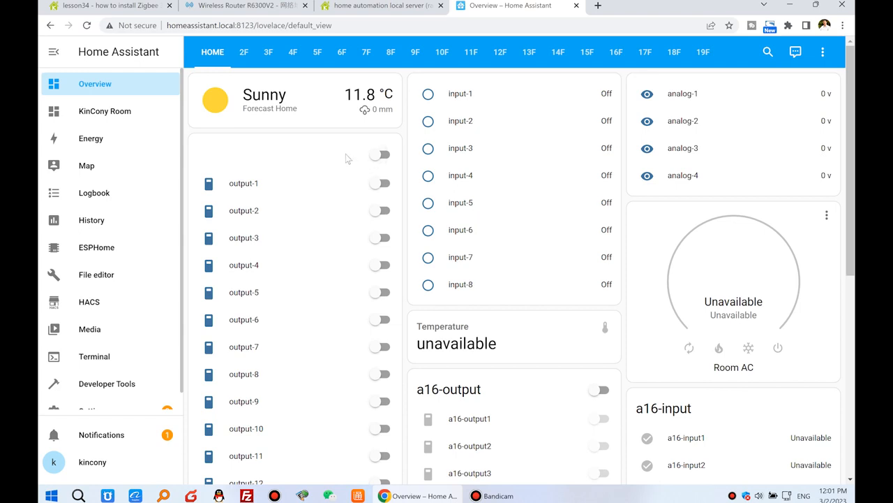
click(227, 8)
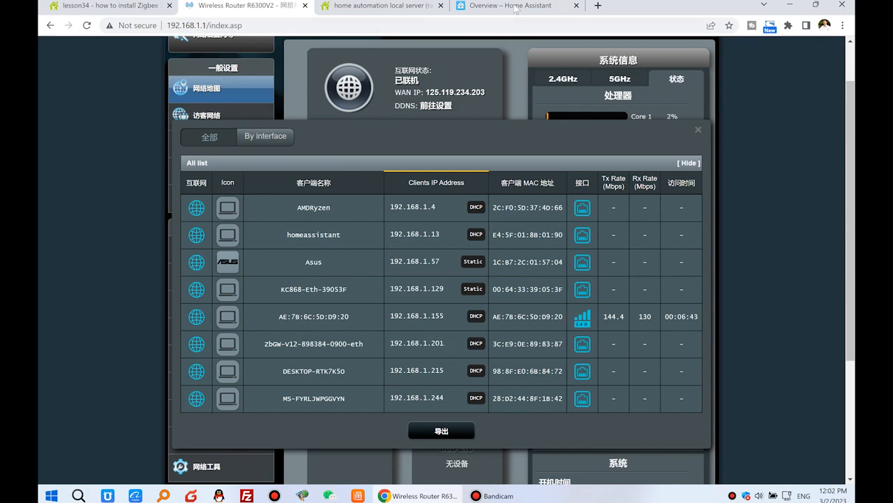
click(598, 5)
click(539, 30)
text(192.168.1.201)
key(Return)
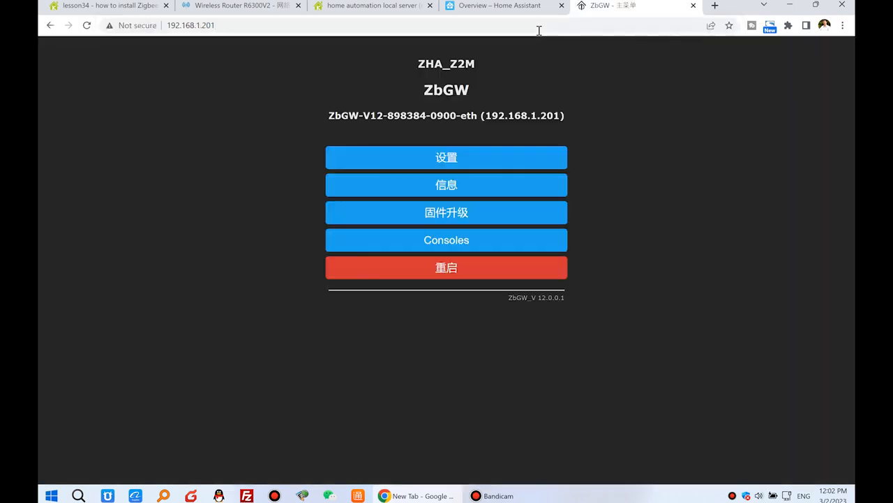
drag(425, 85, 500, 91)
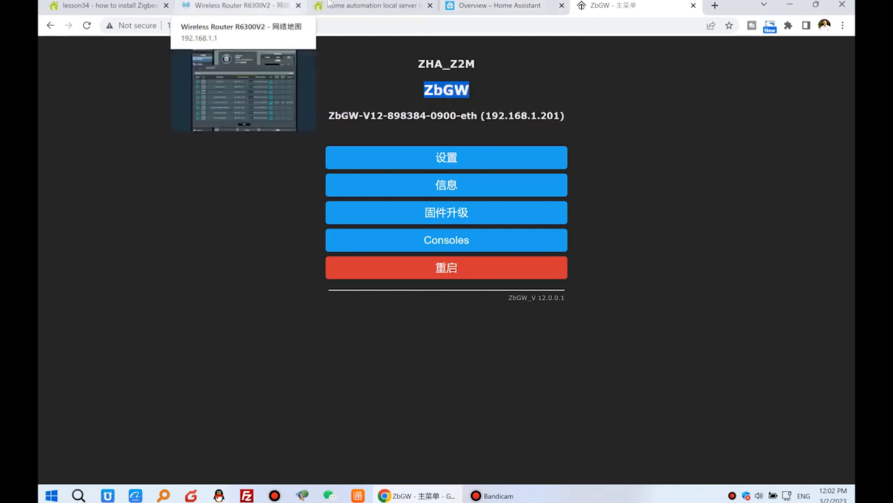
Copy the hassio-zigbee2mqtt GitHub link address from the lesson34 forum post
click(370, 6)
click(122, 7)
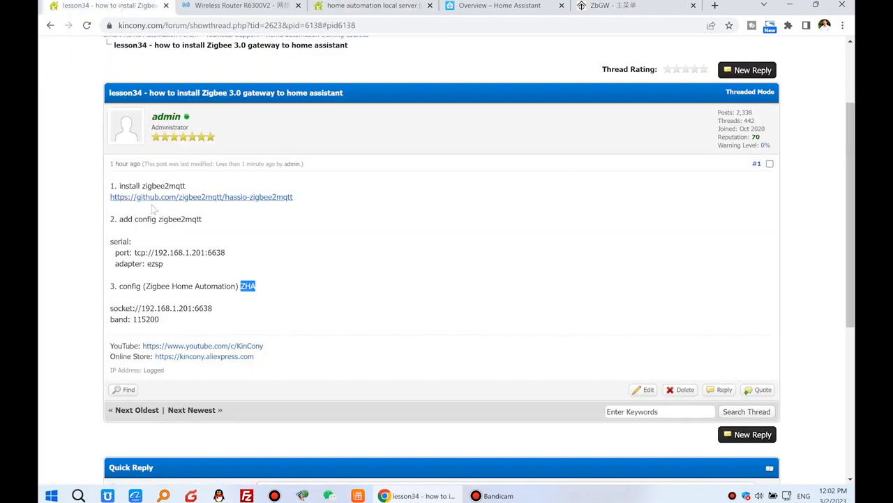
drag(295, 198, 109, 199)
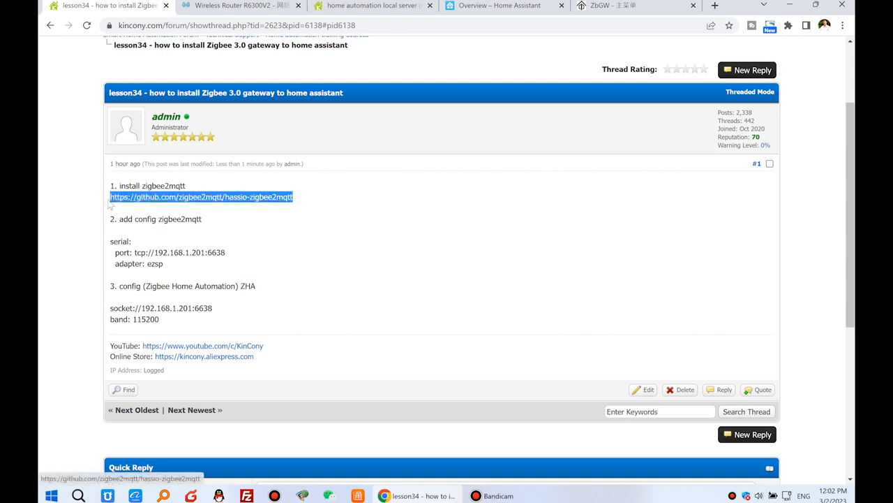
right_click(167, 202)
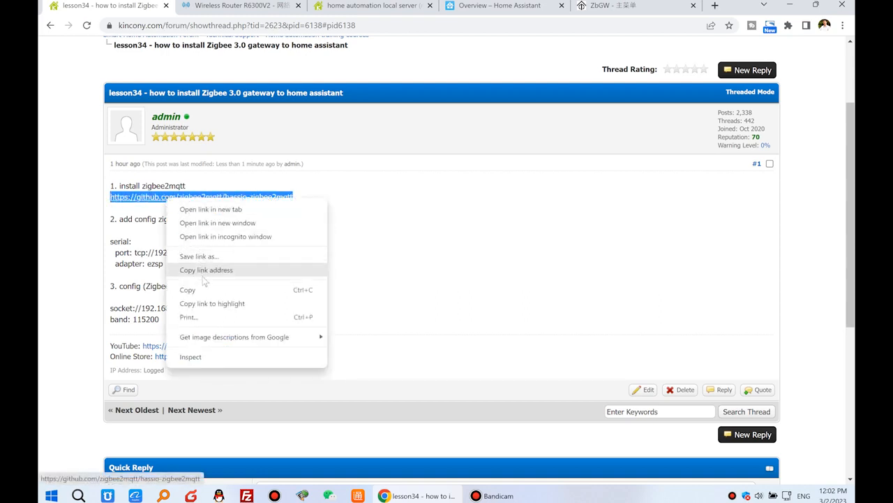
click(230, 269)
Place the Home Assistant page beside the forum page in the browser and open the Add-on Store
drag(492, 6, 228, 7)
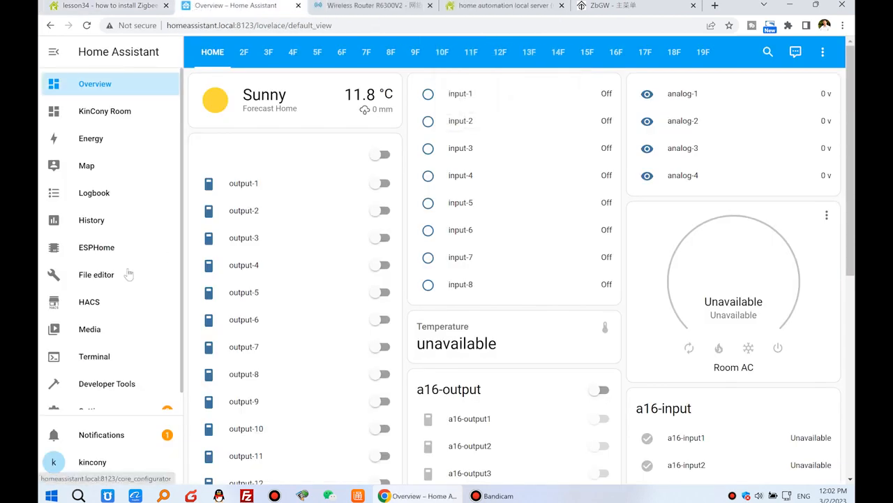
scroll(128, 274, down, 1)
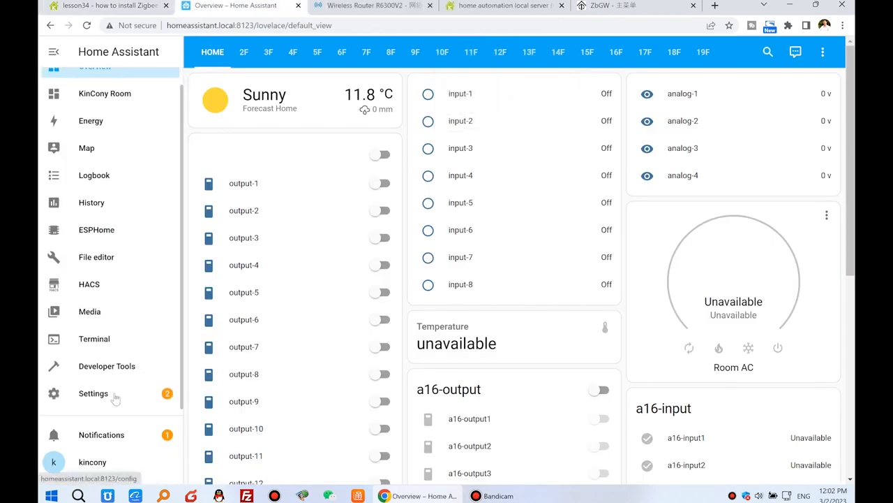
click(115, 398)
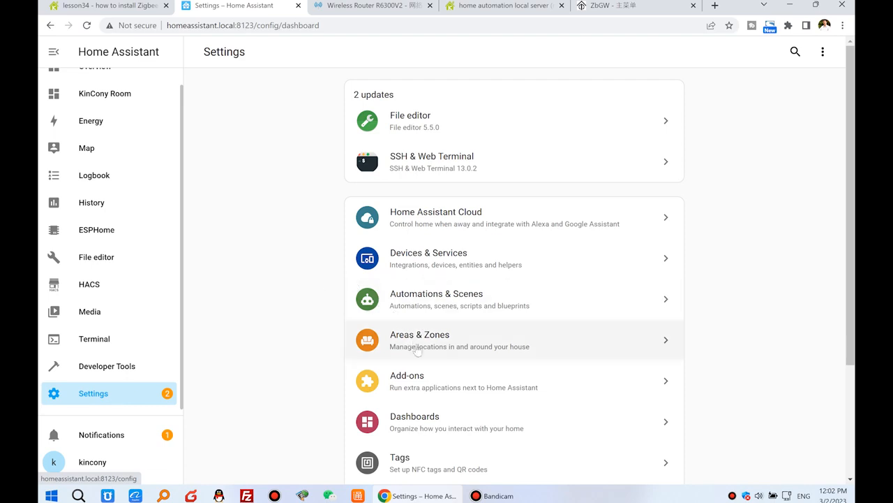
click(452, 382)
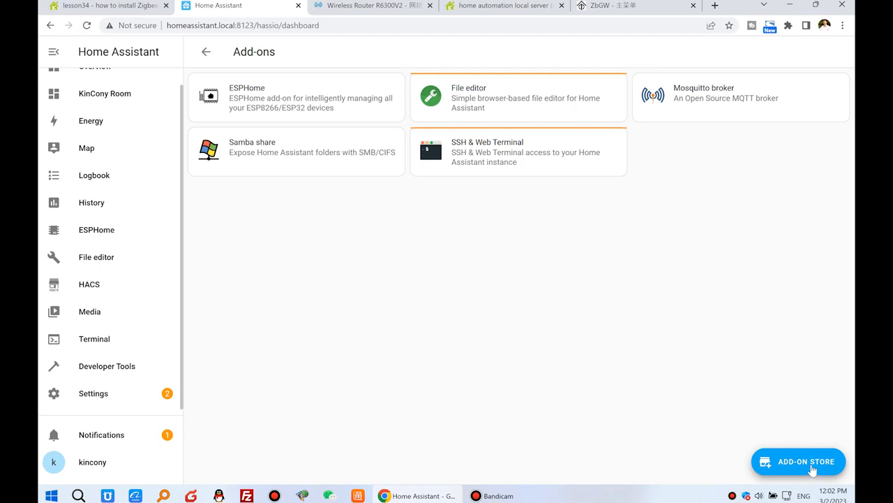
click(813, 469)
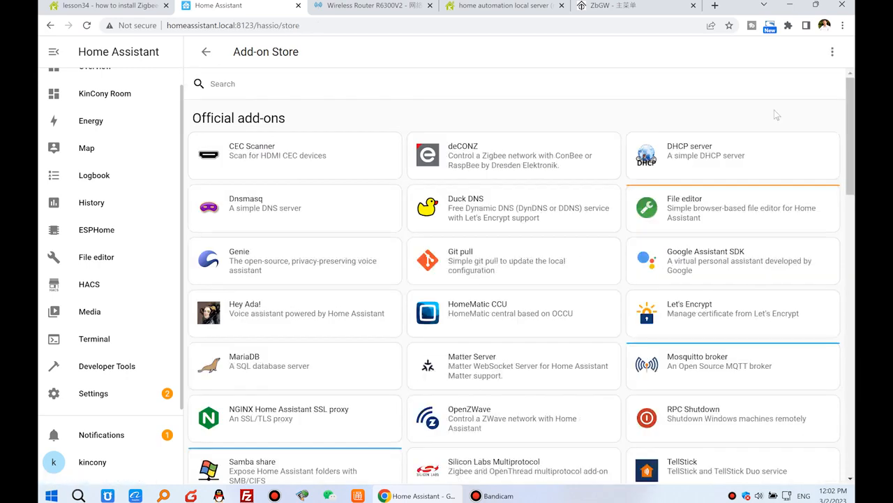
click(833, 53)
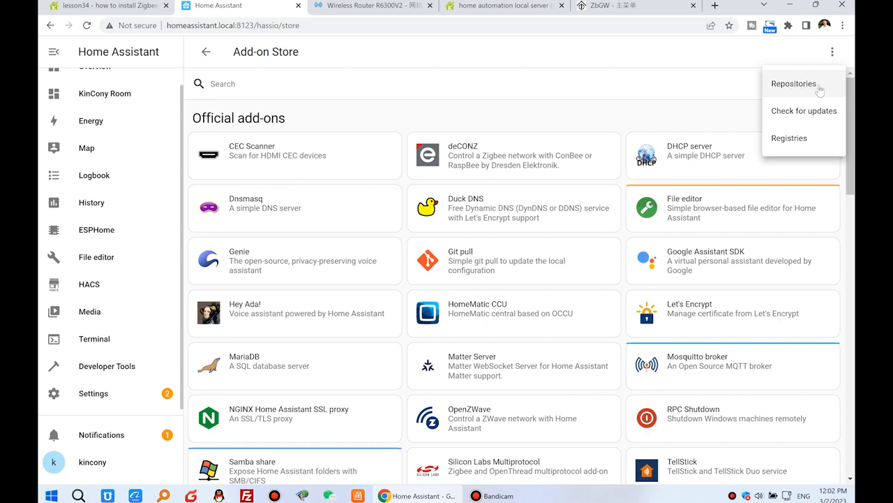
click(820, 89)
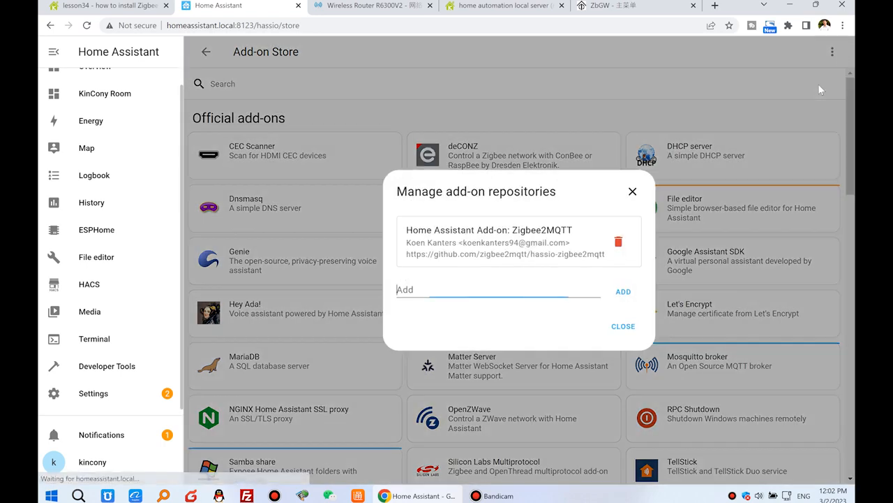
right_click(438, 290)
click(488, 177)
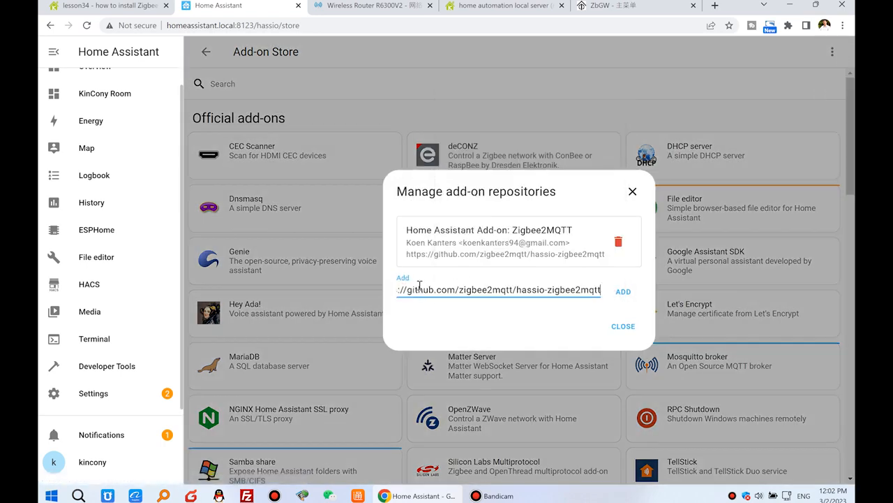
click(623, 291)
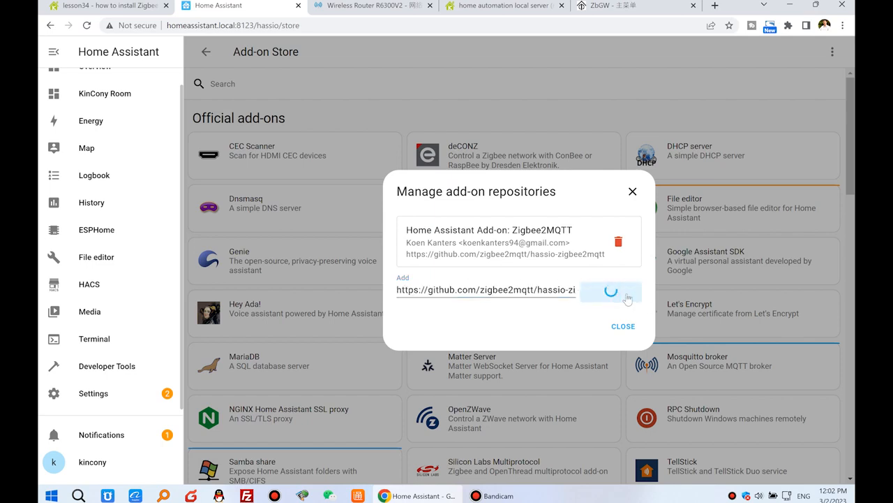
drag(393, 210, 670, 212)
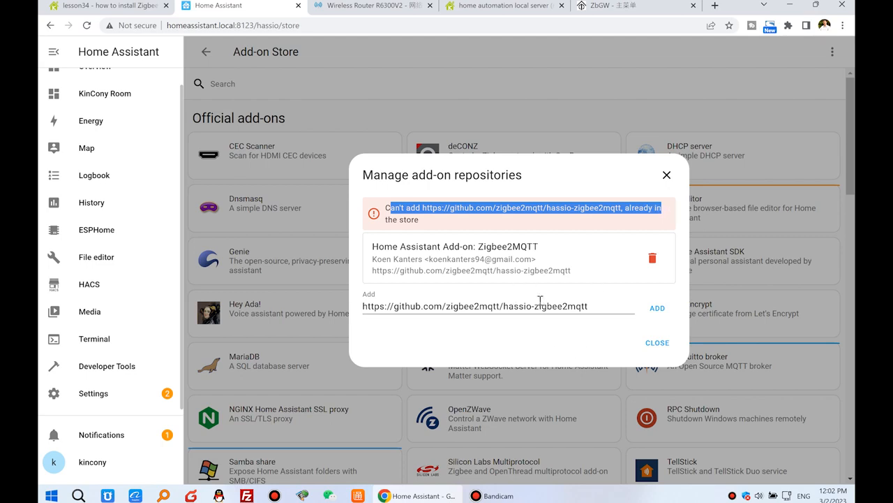
click(657, 342)
Find the Zigbee2MQTT add-on in the store and start its installation
scroll(402, 233, down, 3)
scroll(402, 232, up, 3)
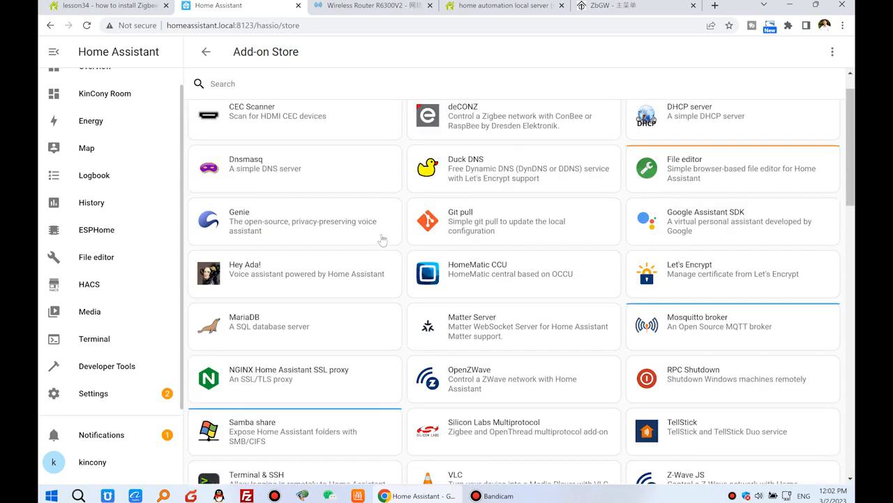
scroll(356, 221, down, 7)
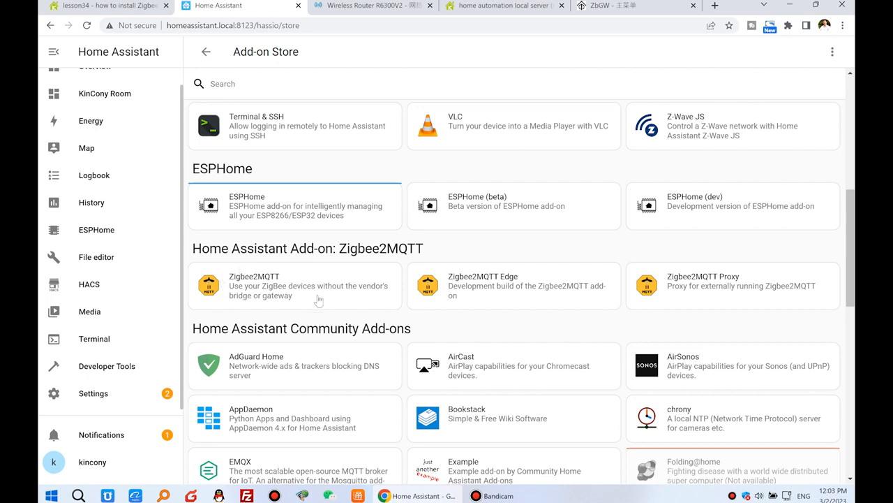
click(289, 279)
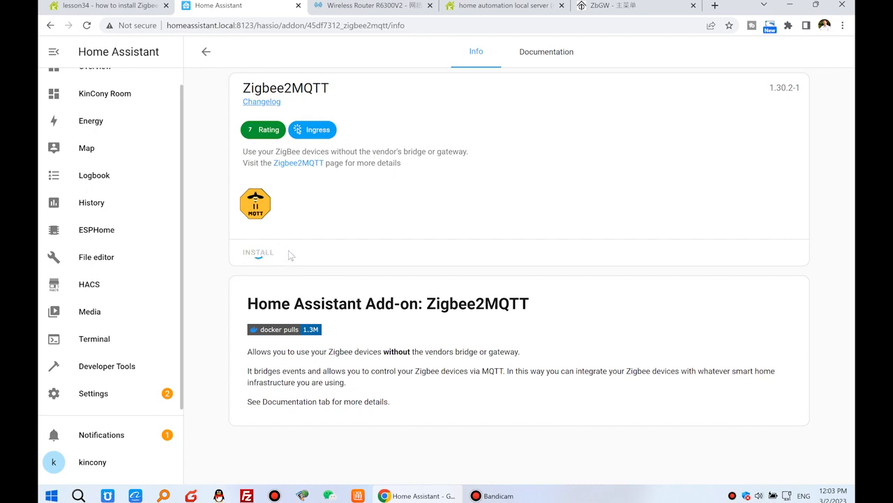
drag(245, 87, 333, 90)
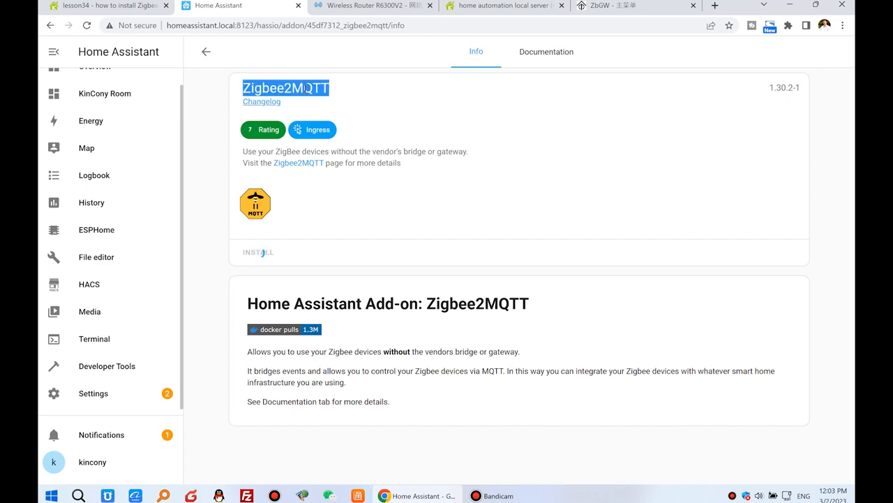
Copy the serial settings "port: tcp://192.168.1.201:6638" and "adapter: ezsp" from the forum post's zigbee2mqtt configuration section
click(111, 7)
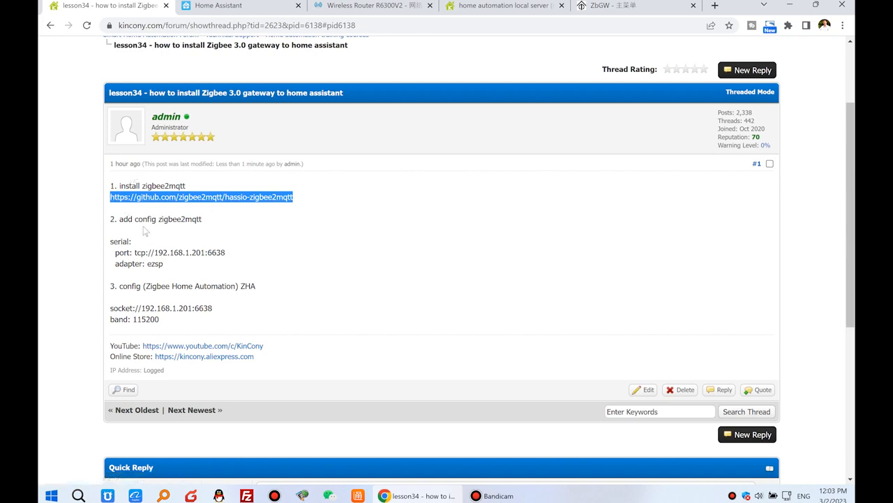
drag(121, 219, 203, 221)
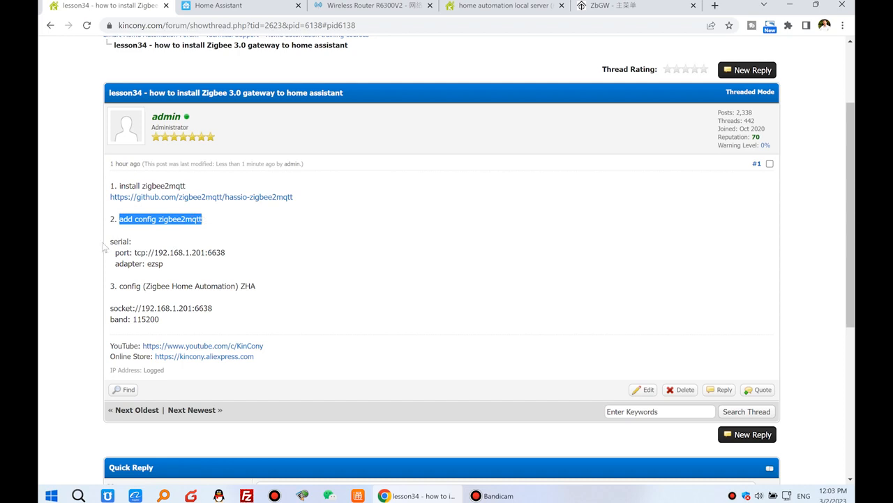
drag(111, 242, 134, 244)
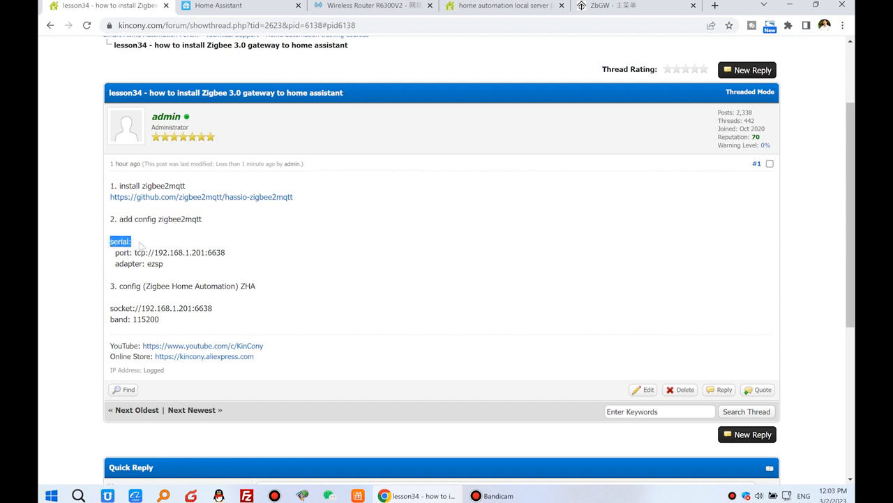
drag(171, 268, 111, 253)
right_click(131, 257)
click(148, 263)
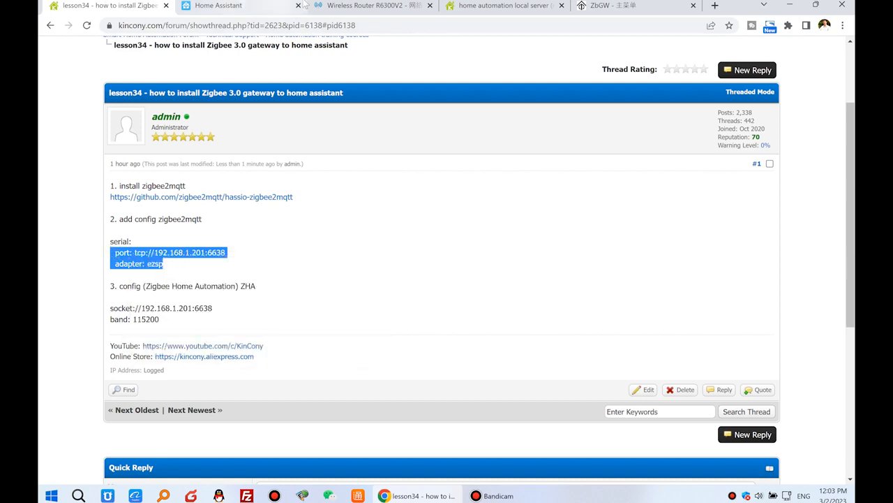
Paste the copied "port: tcp://192.168.1.201:6638" and "adapter: ezsp" lines into the serial option of the Zigbee2MQTT add-on's configuration
click(278, 6)
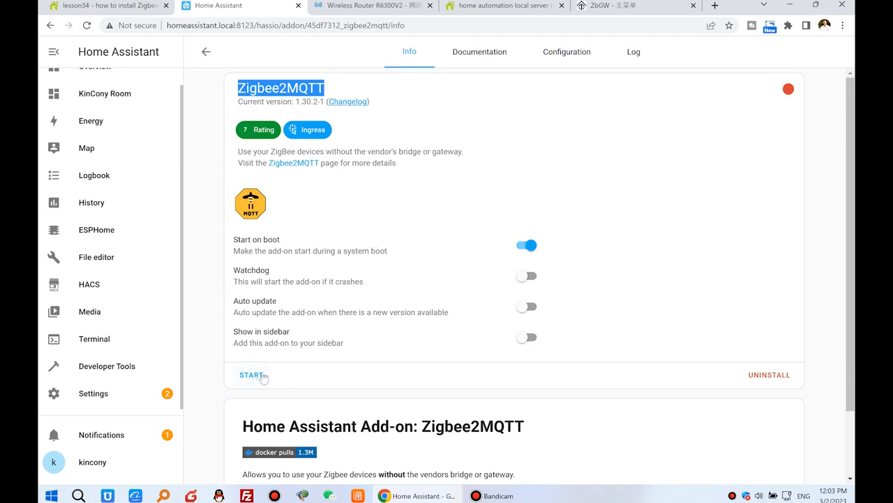
click(573, 56)
scroll(405, 310, down, 2)
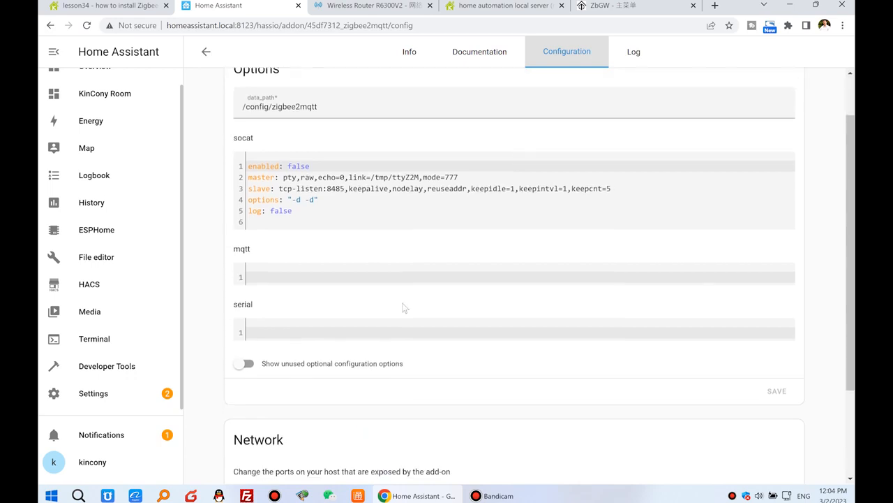
scroll(307, 341, down, 1)
double_click(242, 248)
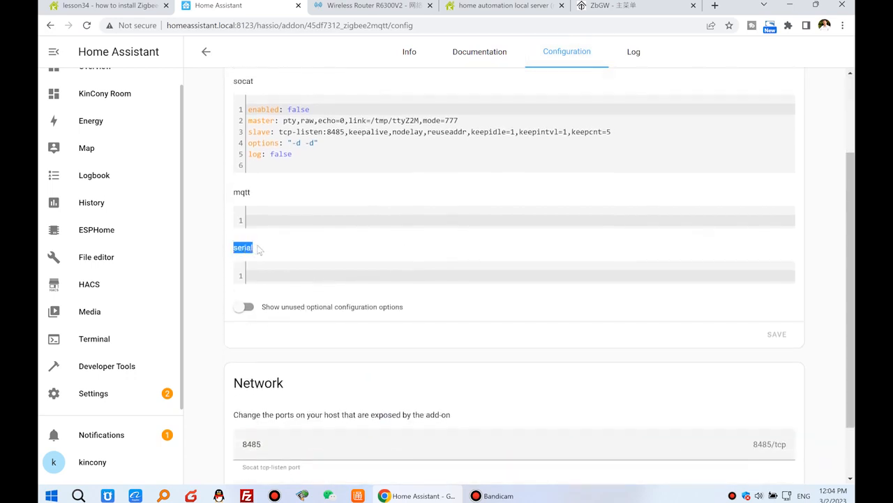
right_click(265, 274)
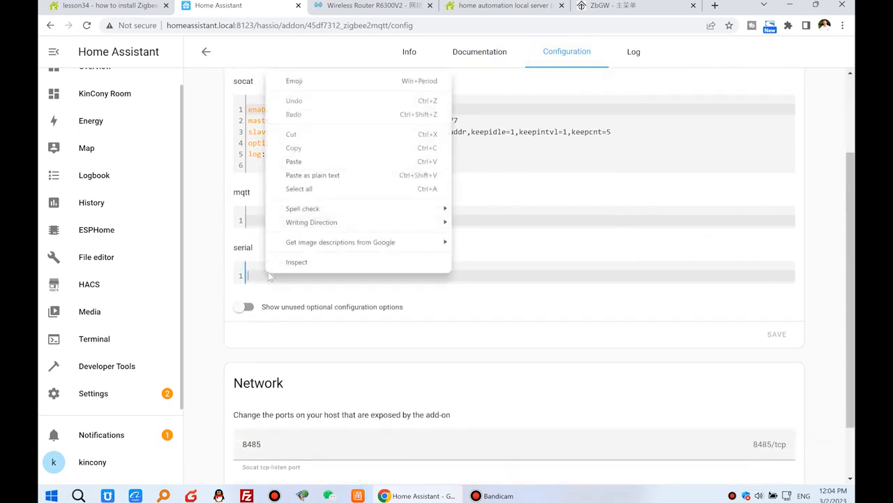
click(320, 163)
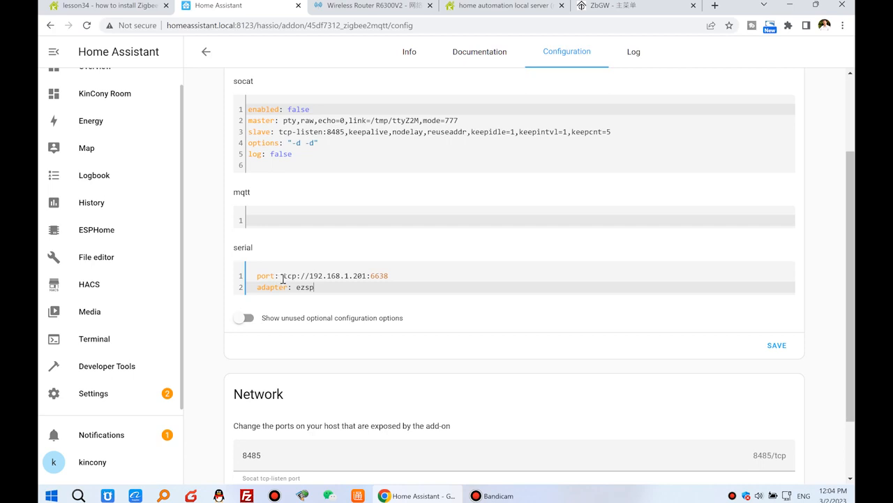
Compare the IP address in the serial settings with the ZbGW gateway page's address, and check the port number and adapter type
drag(311, 276, 368, 278)
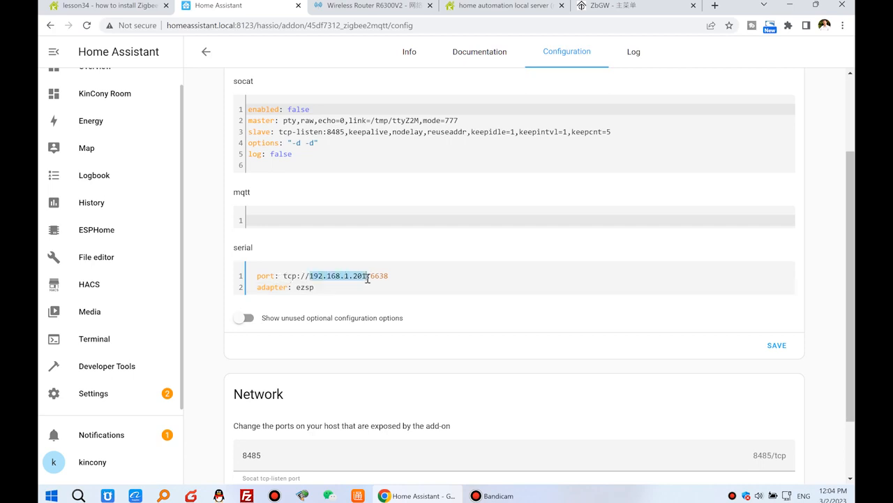
click(596, 6)
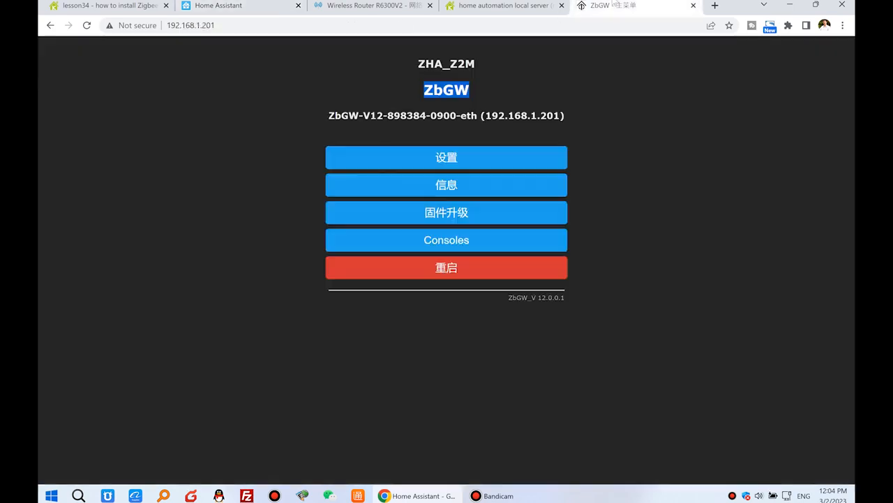
drag(212, 25, 149, 28)
click(217, 25)
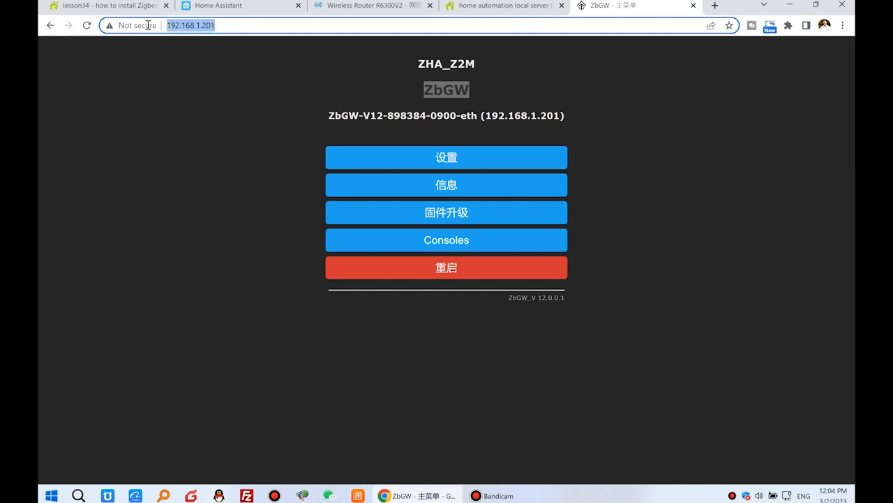
click(243, 6)
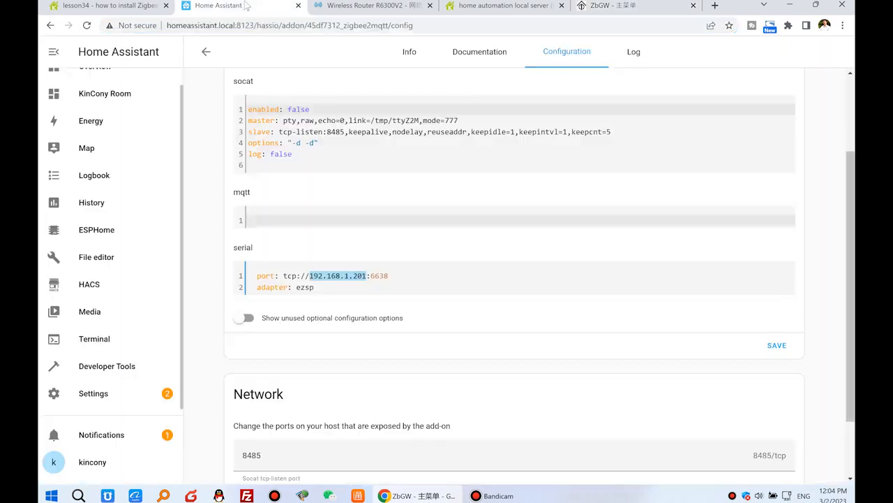
click(376, 276)
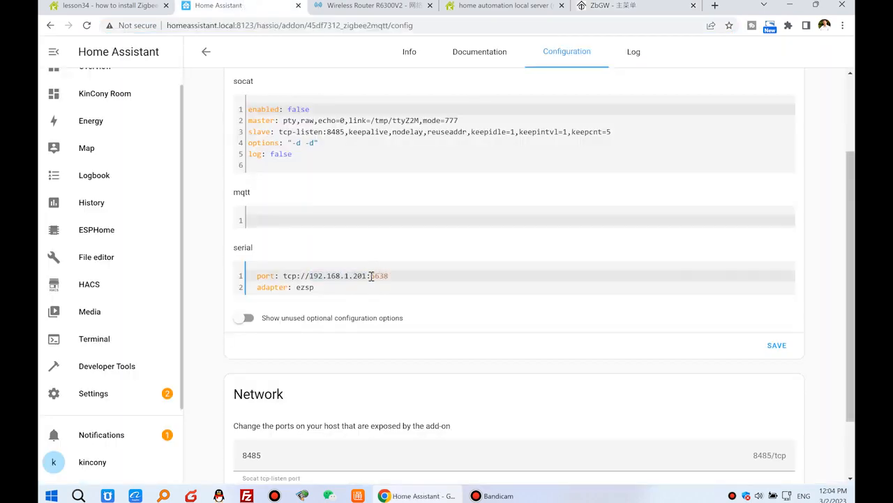
drag(371, 276, 389, 275)
drag(388, 277, 372, 276)
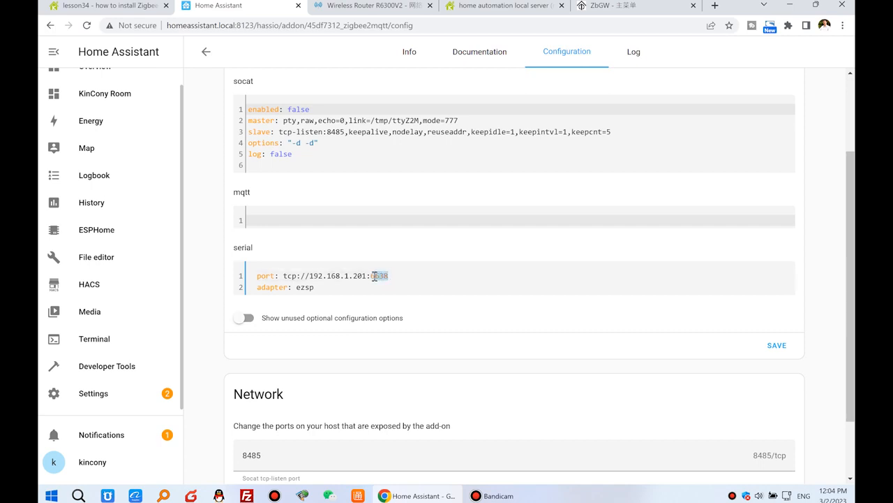
drag(310, 277, 371, 277)
double_click(305, 288)
click(317, 286)
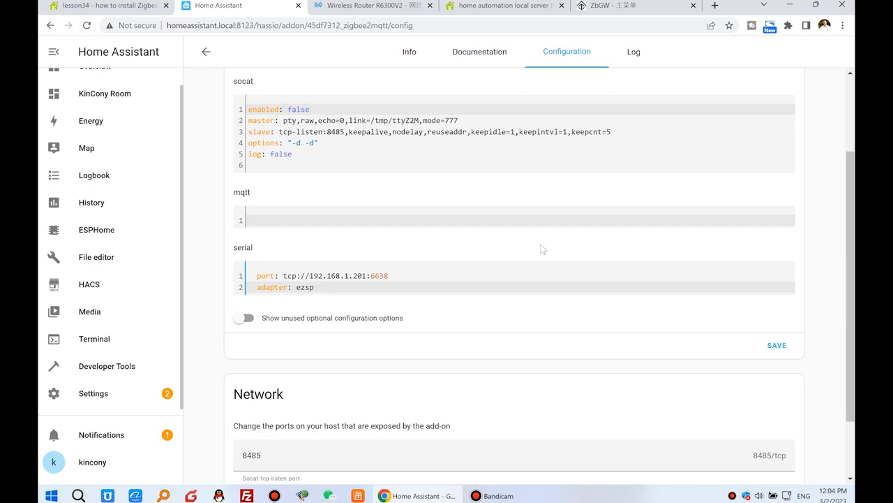
Save the Zigbee2MQTT add-on's options with the new serial settings
scroll(608, 262, down, 1)
click(777, 289)
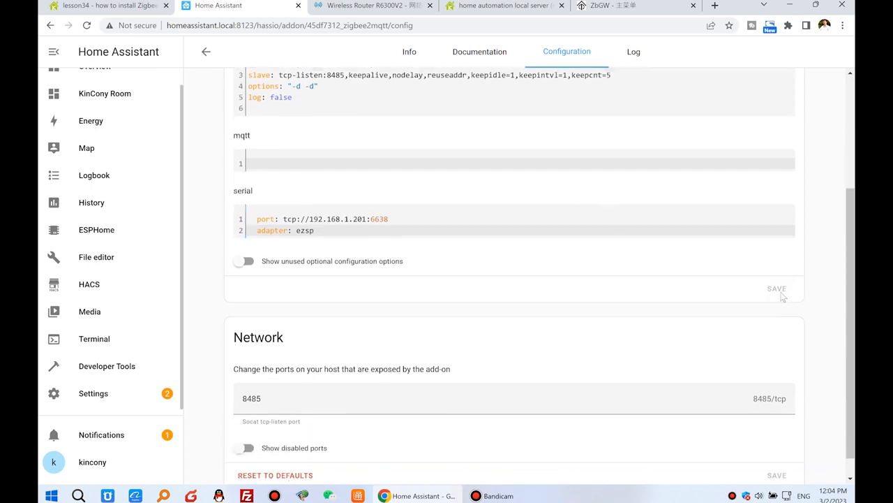
scroll(444, 240, up, 3)
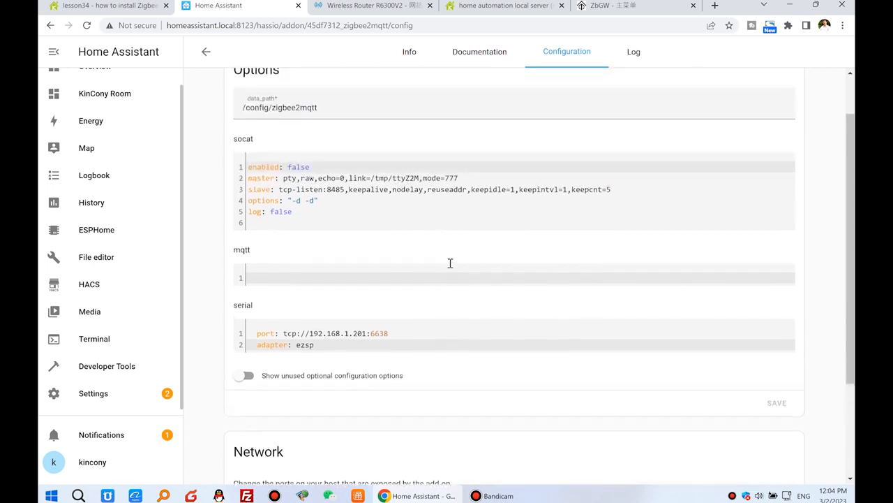
Enable showing the Zigbee2MQTT add-on in the sidebar and start the add-on
click(409, 53)
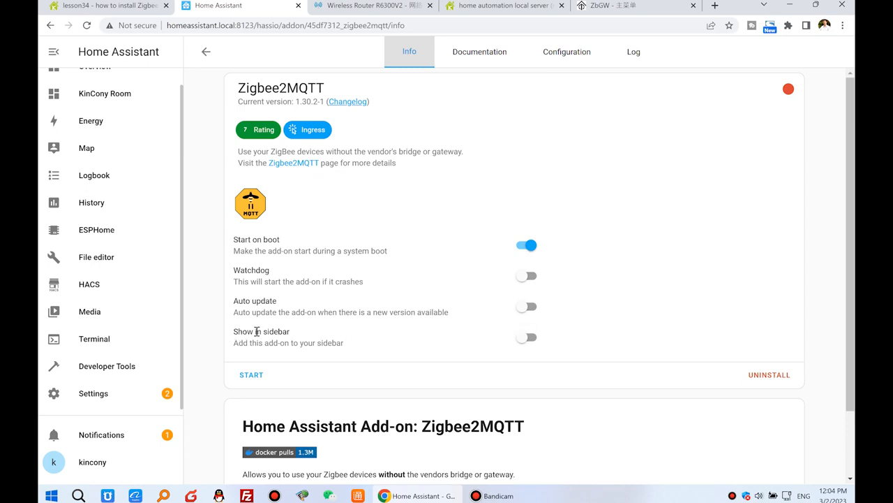
click(529, 339)
click(255, 377)
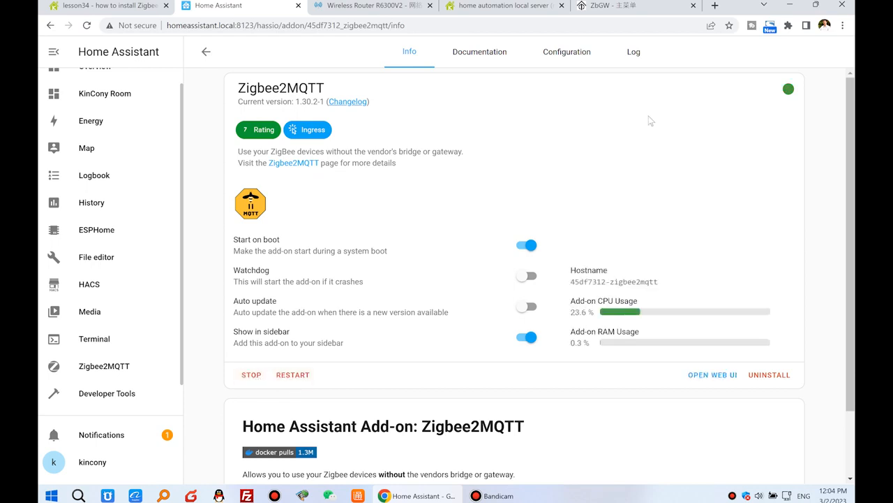
Check the Zigbee2MQTT add-on's log for its startup messages, refreshing it until the startup finishes
click(635, 56)
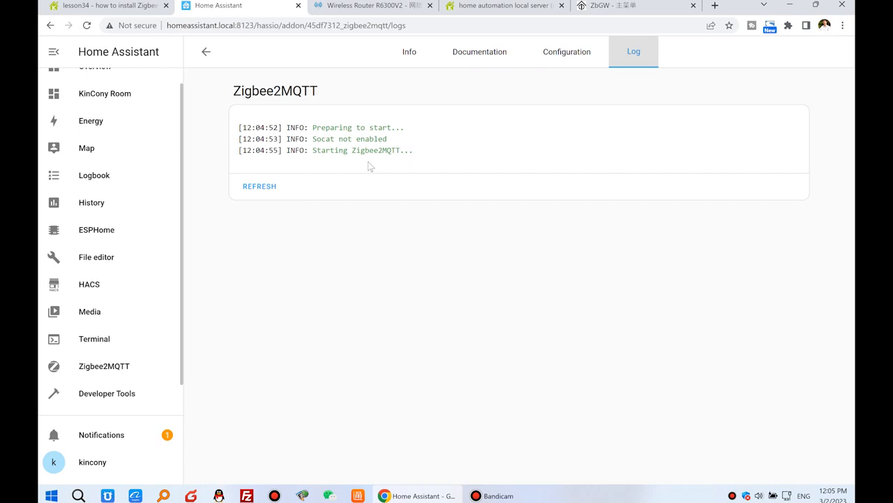
click(264, 187)
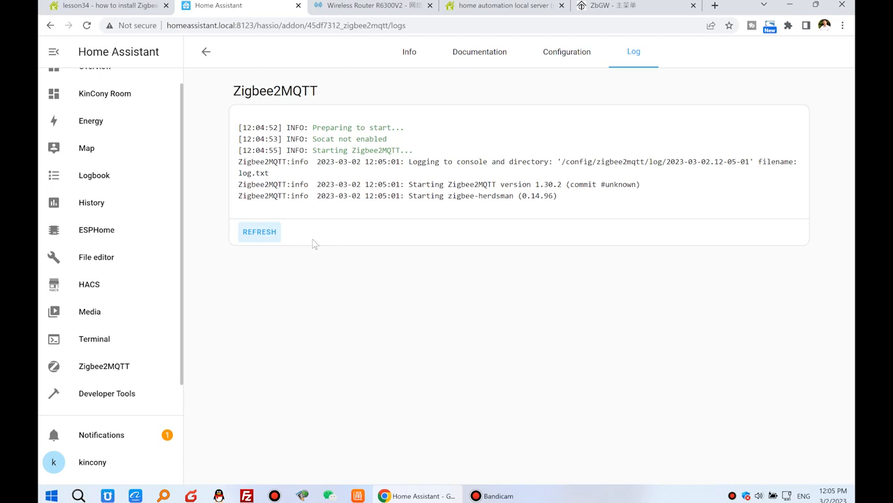
click(267, 234)
drag(319, 332, 410, 335)
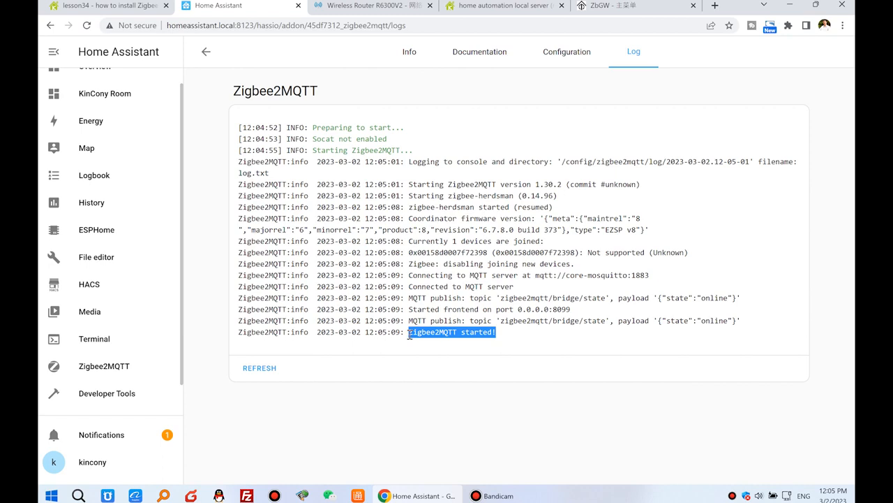
Review section 3 of the lesson34 forum post on configuring Zigbee Home Automation (ZHA)
click(112, 7)
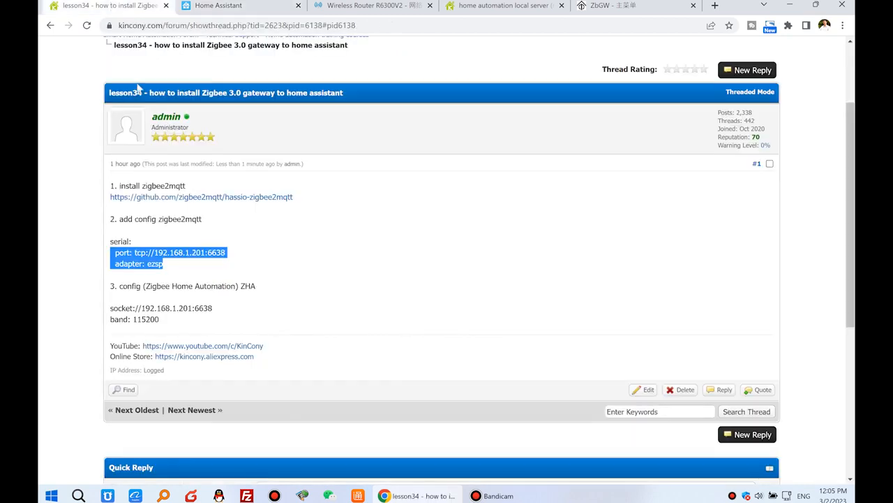
click(214, 248)
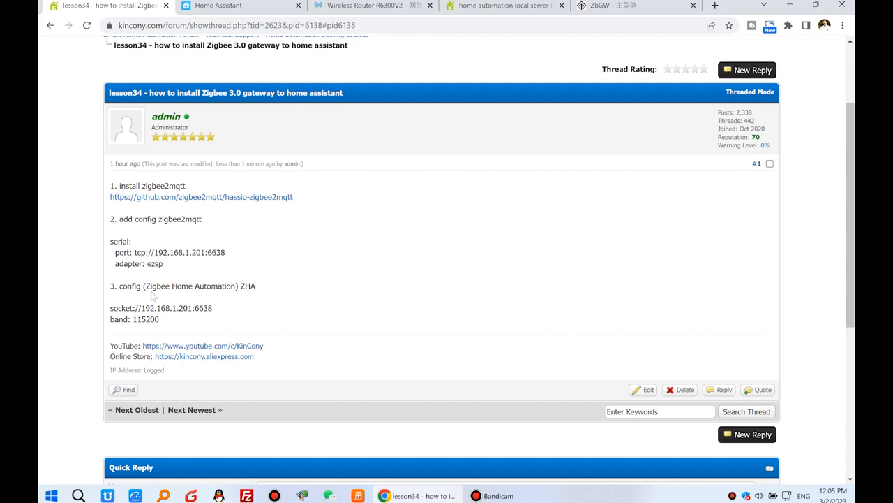
drag(120, 288, 258, 291)
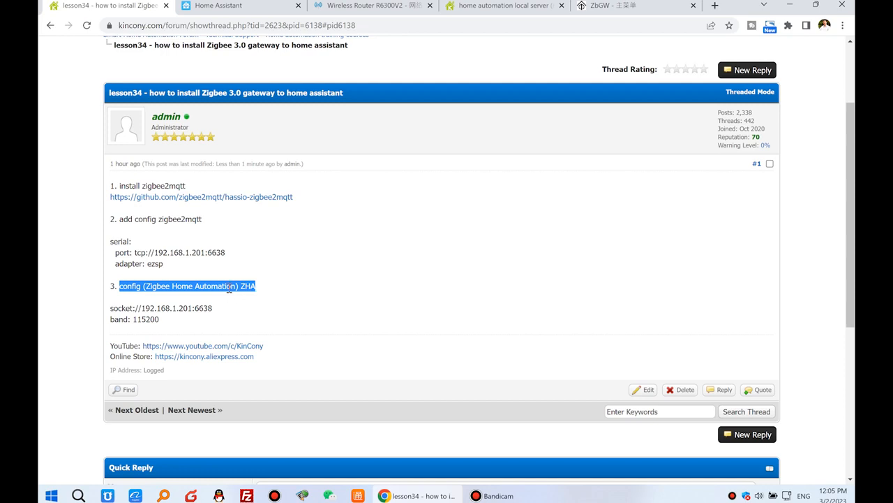
Search the Home Assistant integrations for "zigbee" and start adding Zigbee Home Automation
click(242, 6)
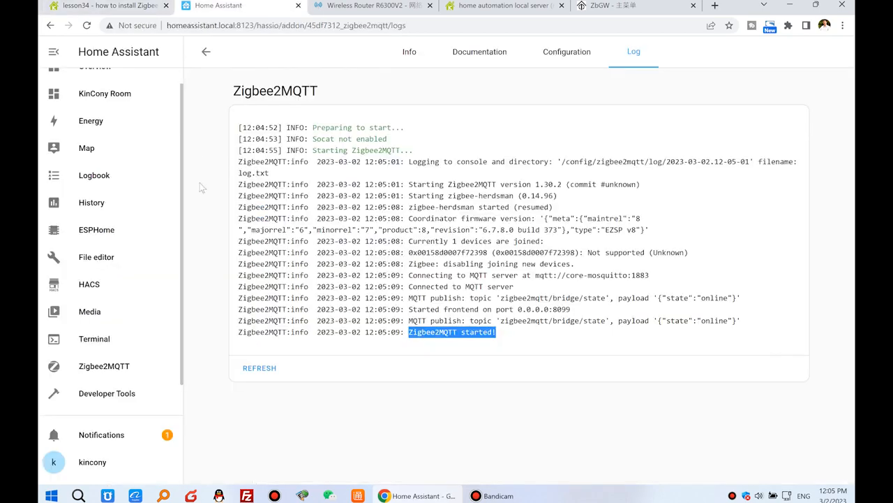
click(206, 51)
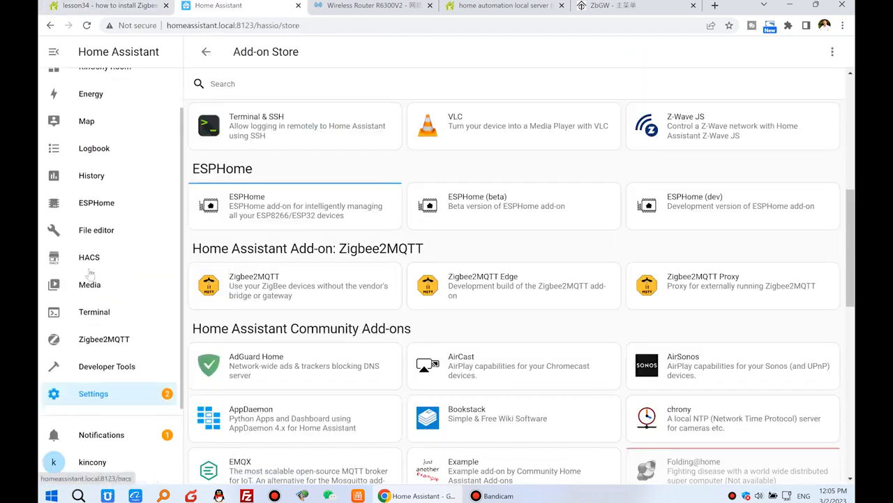
click(123, 401)
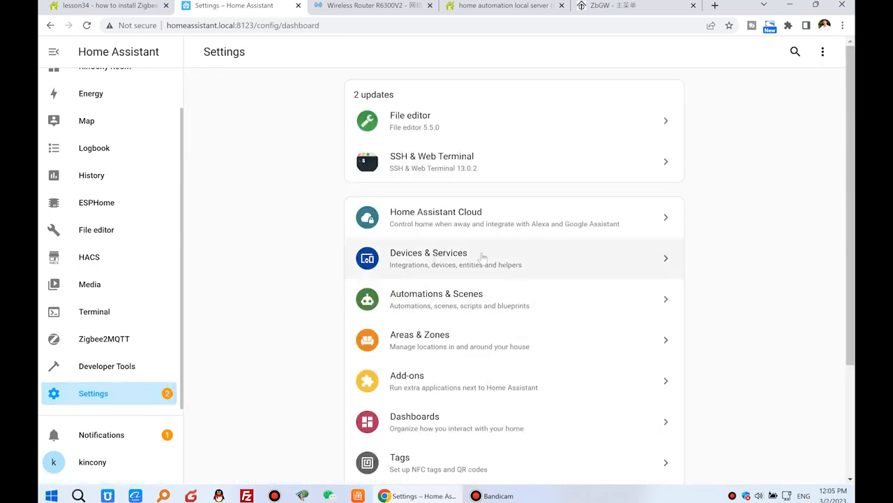
click(482, 257)
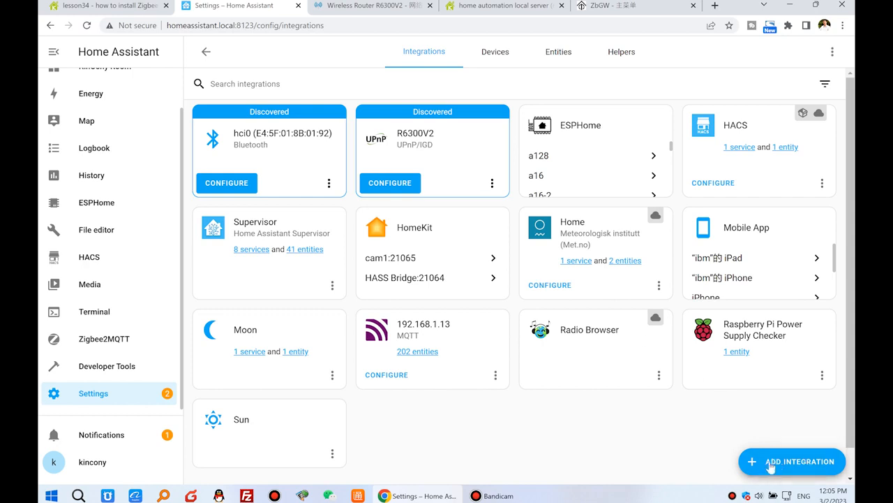
click(812, 462)
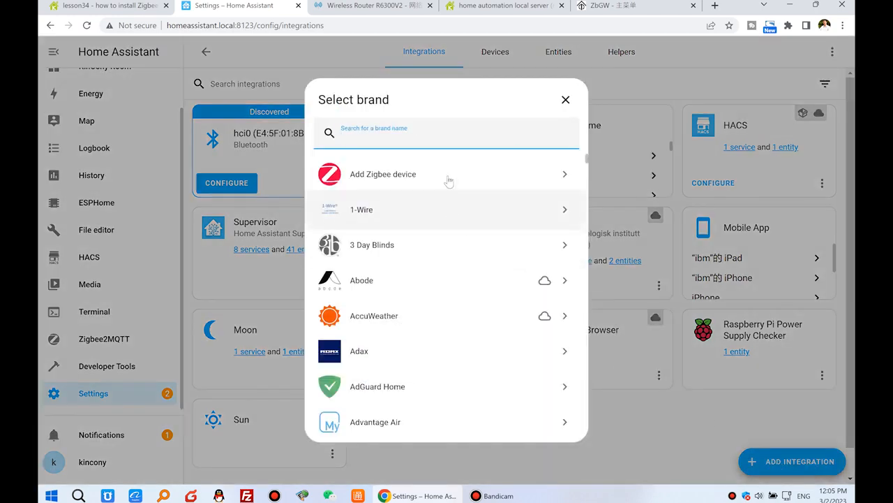
text(zigbee)
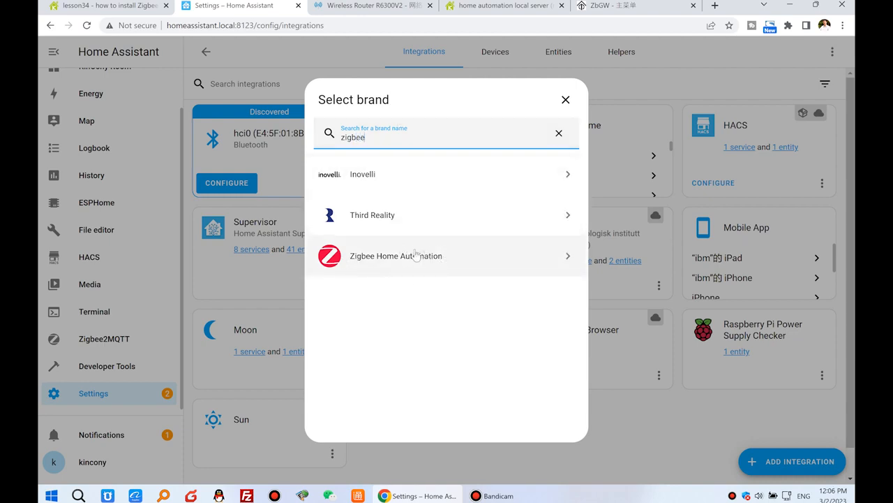
click(455, 259)
click(416, 180)
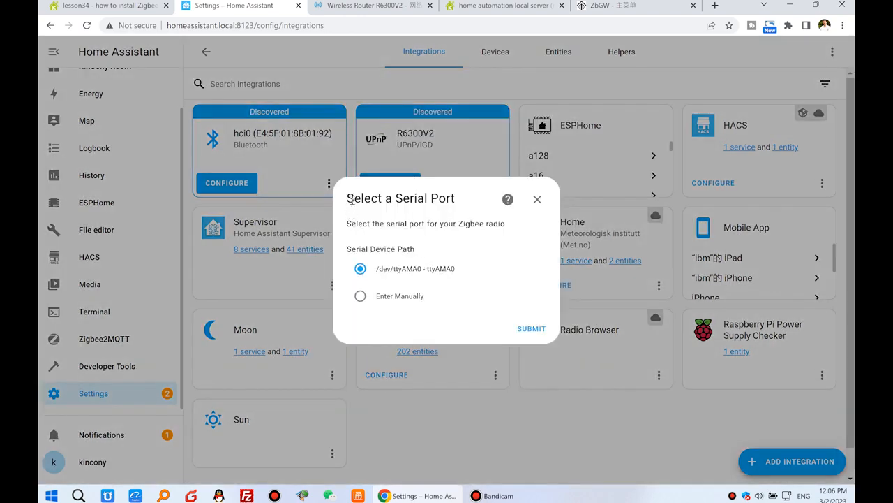
Choose to enter the Zigbee radio's serial port manually and submit EZSP as the radio type
drag(352, 199, 457, 199)
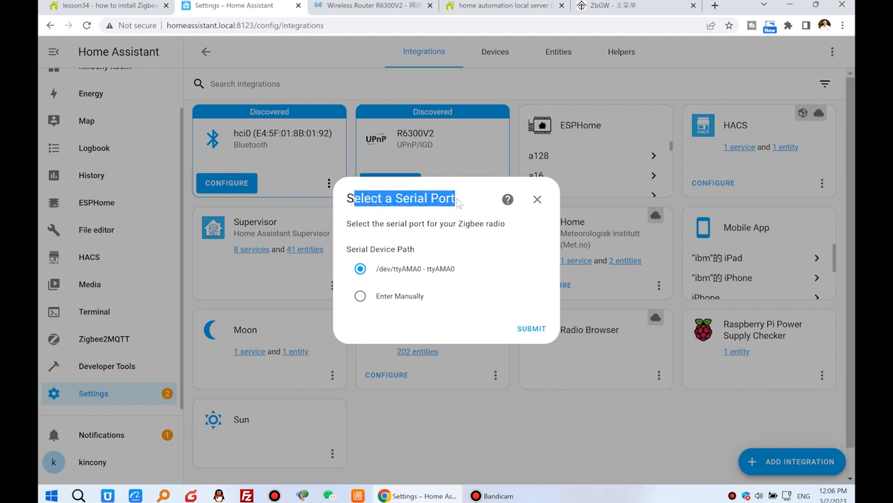
click(360, 296)
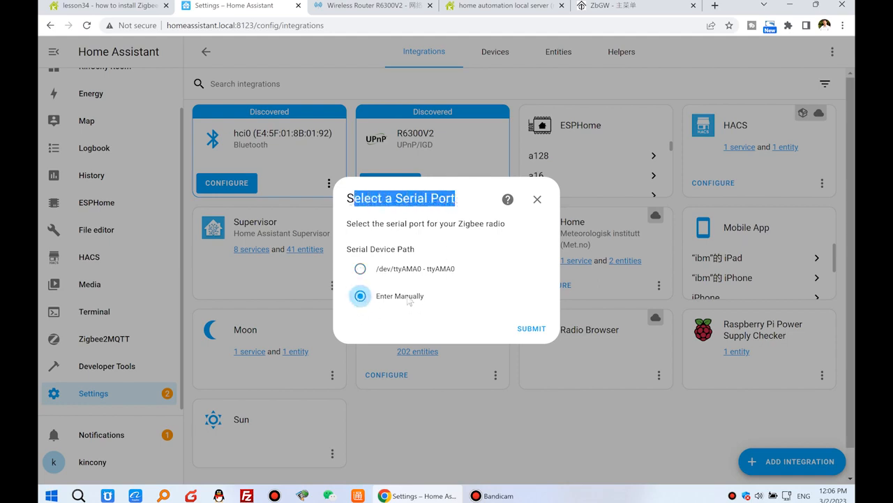
click(534, 330)
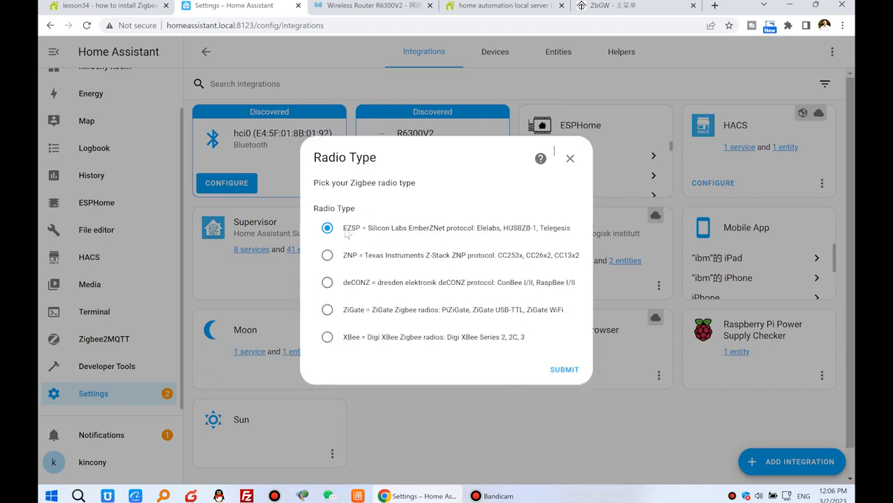
click(327, 229)
click(562, 369)
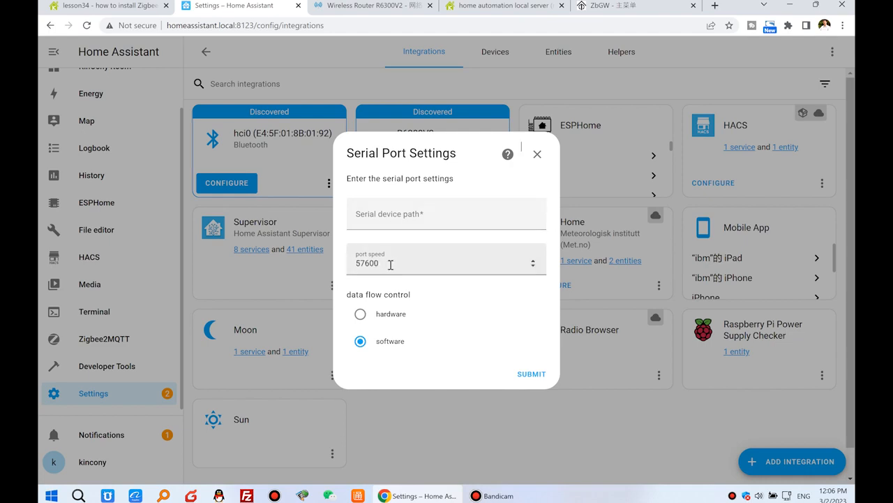
Copy the socket://192.168.1.201:6638 address from the lesson34 post and enter it as the Zigbee radio's serial device path
click(93, 5)
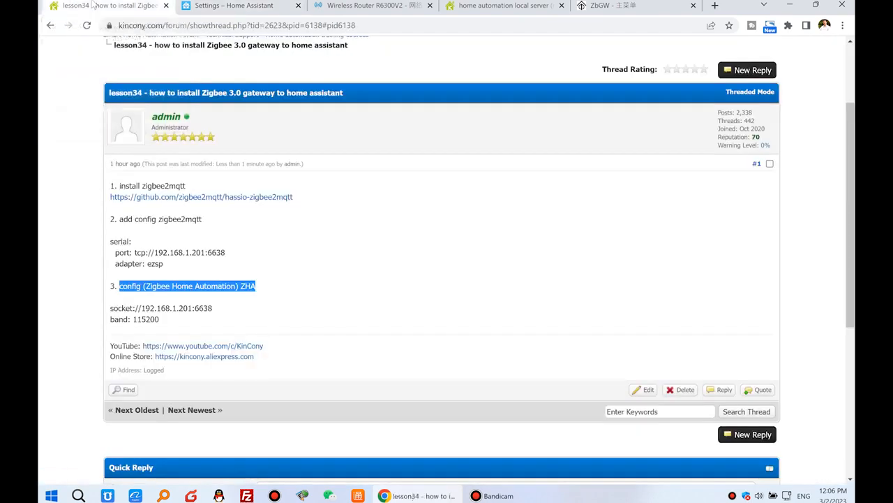
click(215, 309)
drag(213, 309, 110, 305)
right_click(138, 305)
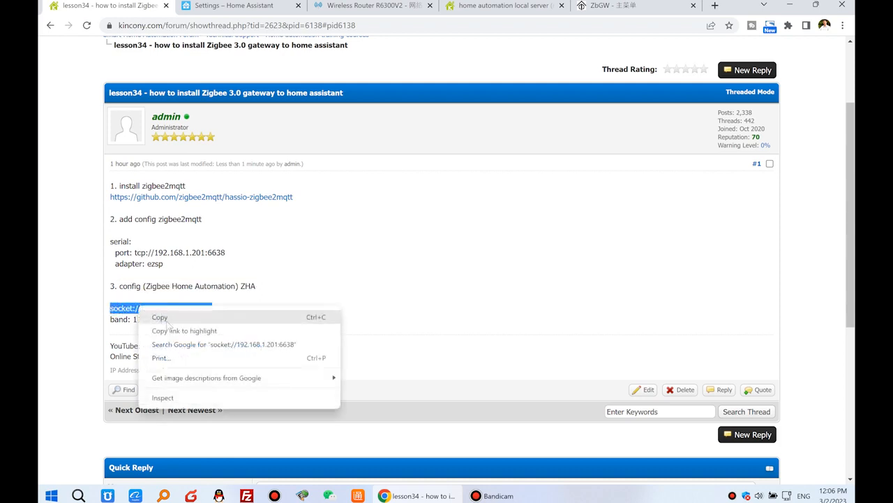
click(162, 313)
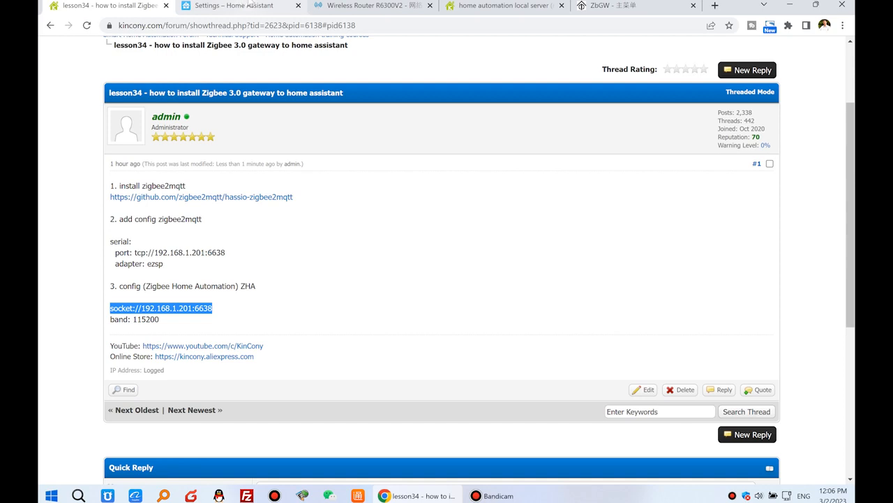
click(234, 6)
click(392, 220)
right_click(392, 220)
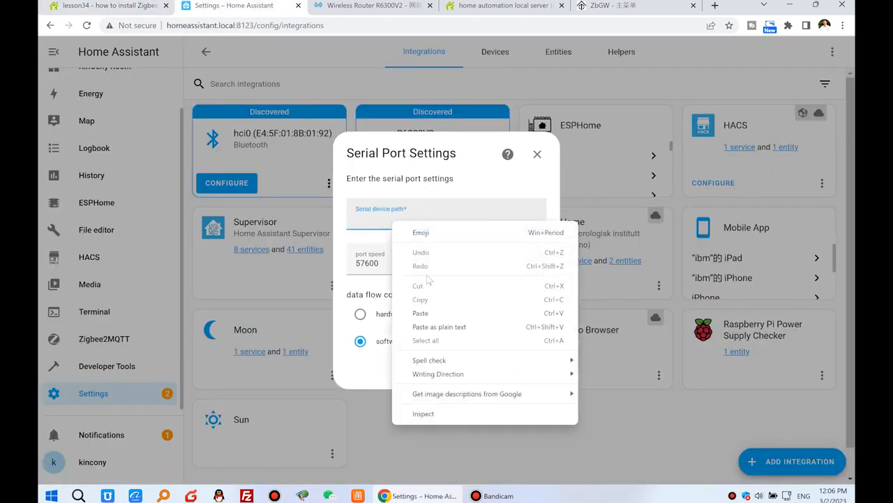
click(439, 310)
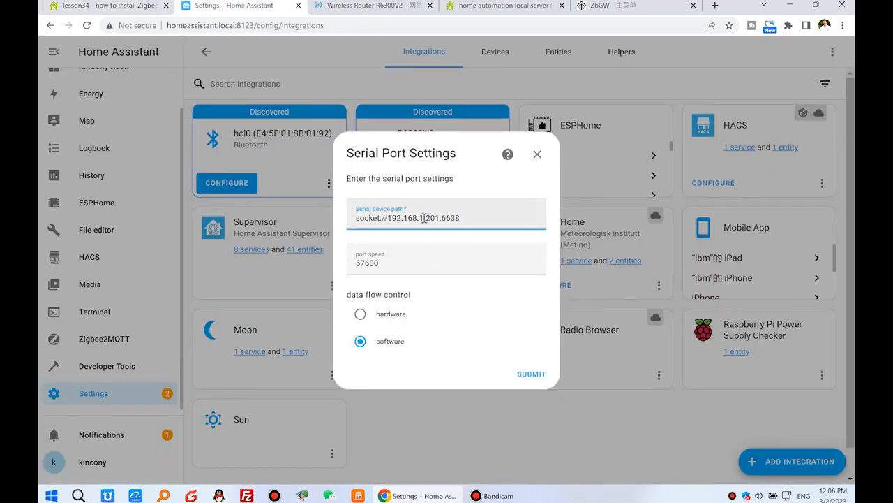
drag(388, 217, 440, 217)
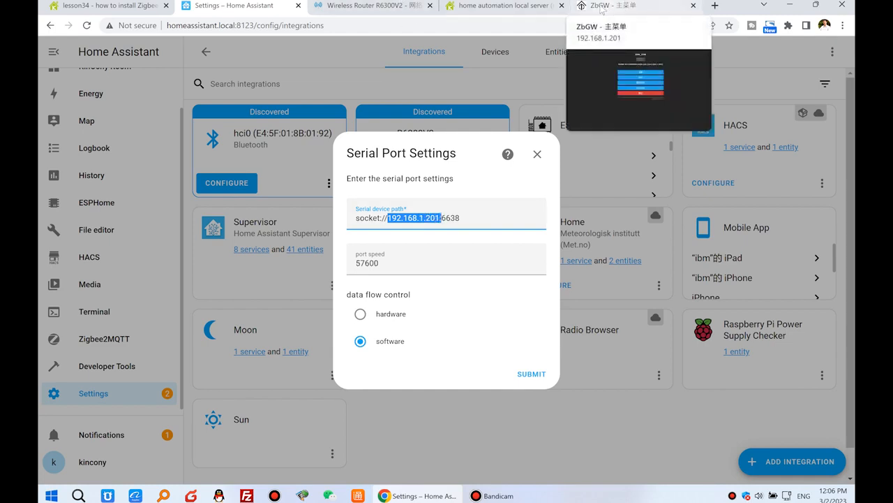
Set the port speed to 115200, check it against the lesson34 post, and submit the serial port settings with software data flow control
drag(394, 264, 281, 261)
text(115200)
click(105, 6)
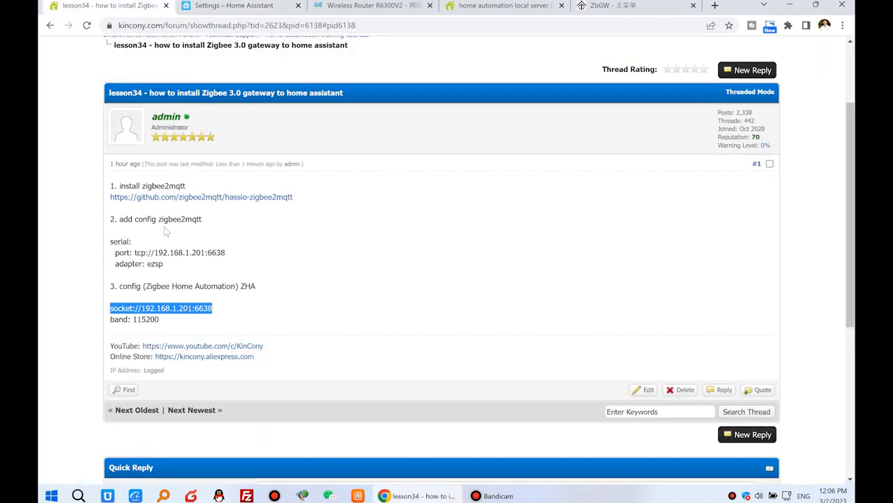
drag(160, 319, 132, 319)
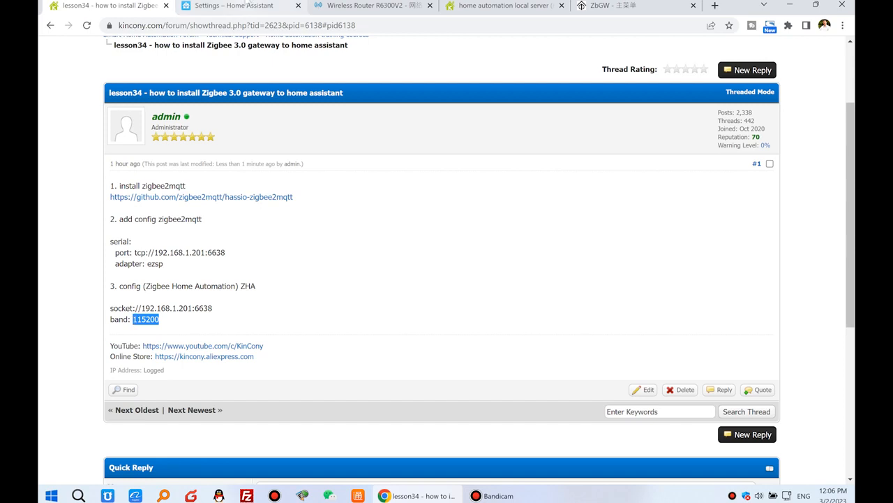
click(247, 3)
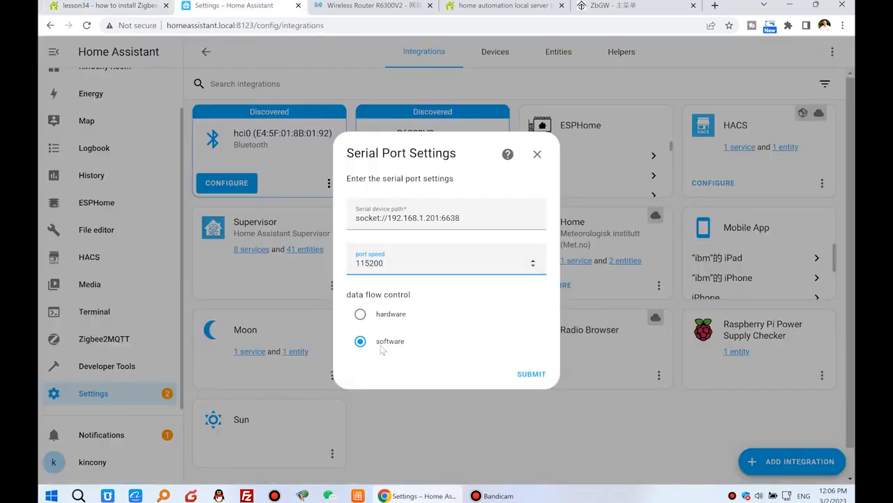
click(530, 374)
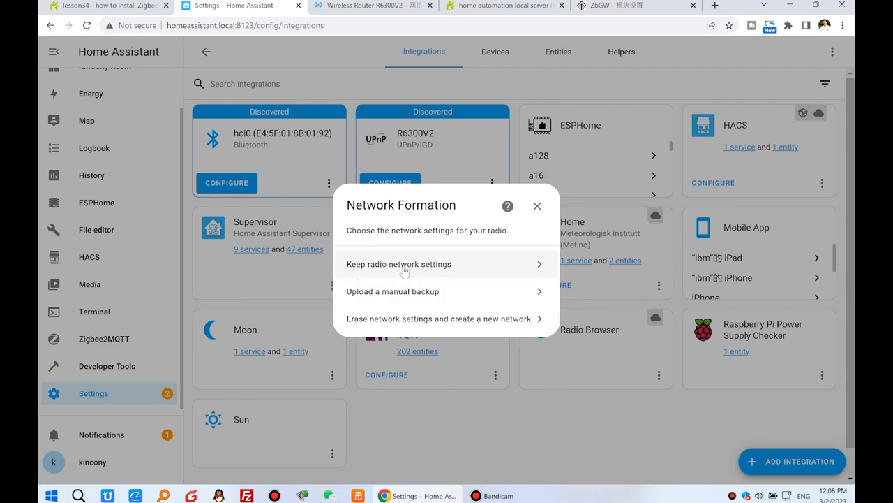
Keep the existing radio network settings and finish the Zigbee Home Automation setup without assigning areas
click(469, 264)
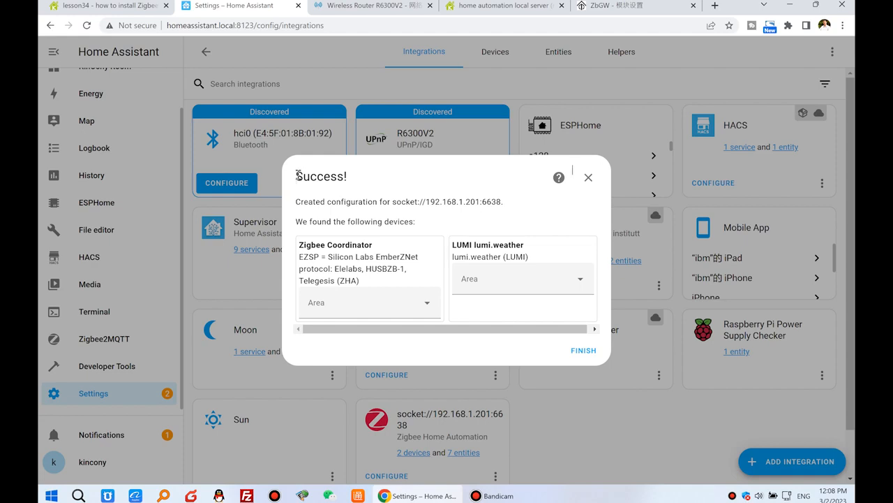
drag(298, 175, 356, 179)
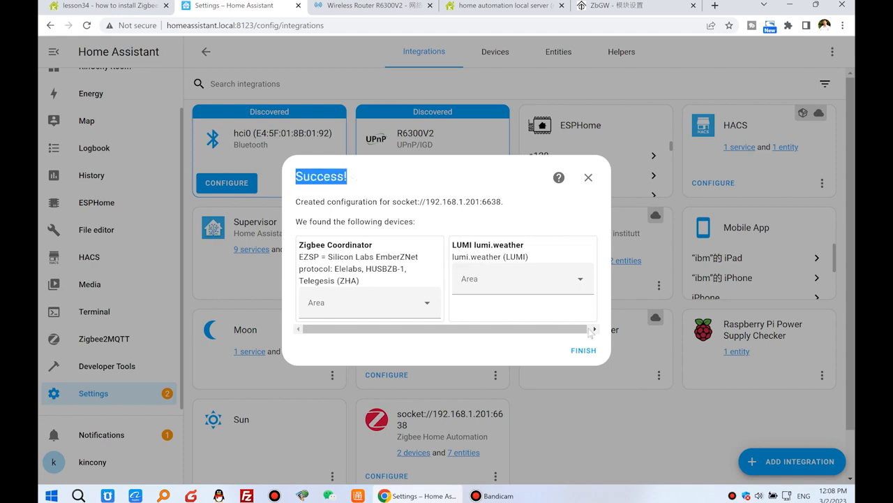
click(591, 351)
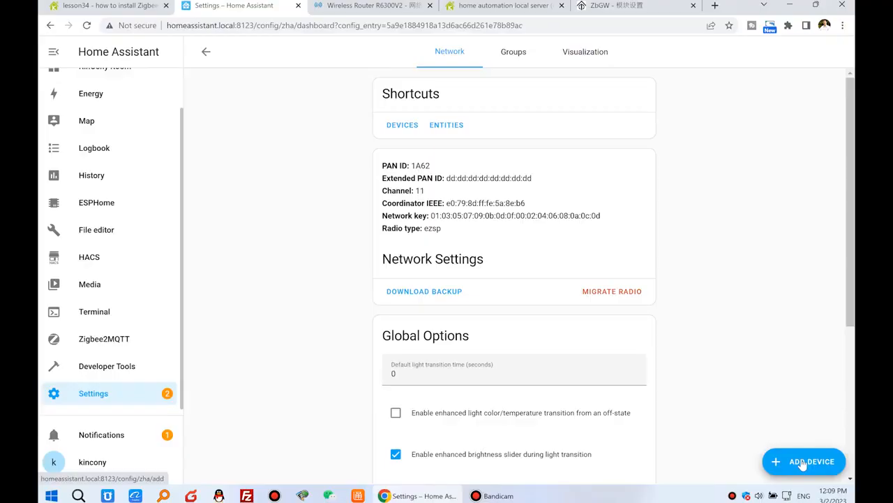
Add a Zigbee device through the ZHA network configuration and assign the LUMI lumi.weather sensor to the Bedroom area
click(820, 462)
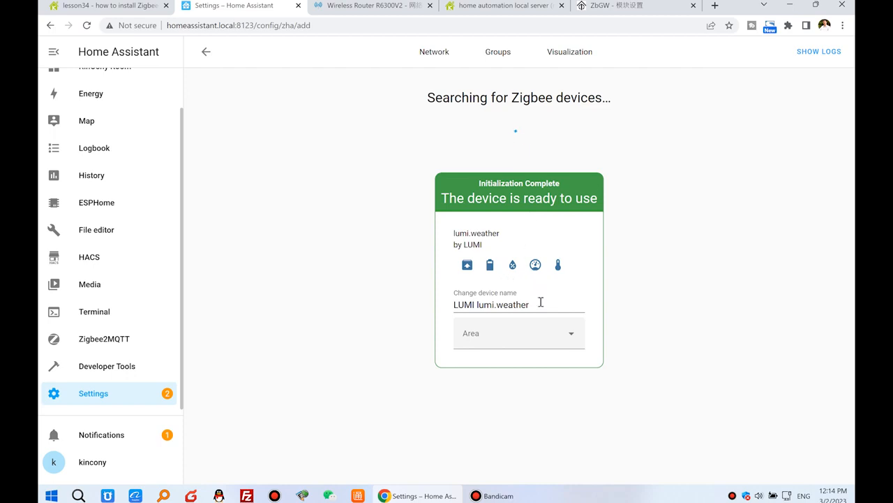
click(569, 335)
click(499, 367)
drag(497, 301, 539, 303)
Open the 8F view of the Overview dashboard for editing
scroll(120, 168, up, 2)
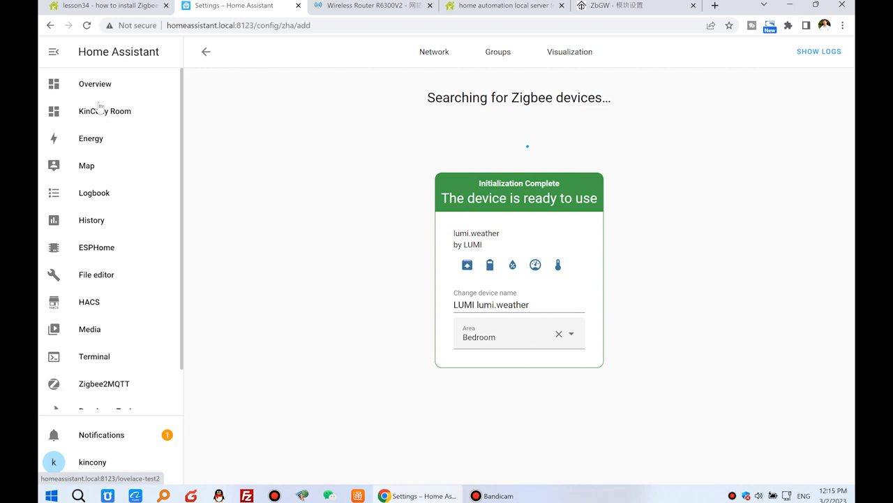
click(100, 85)
click(391, 54)
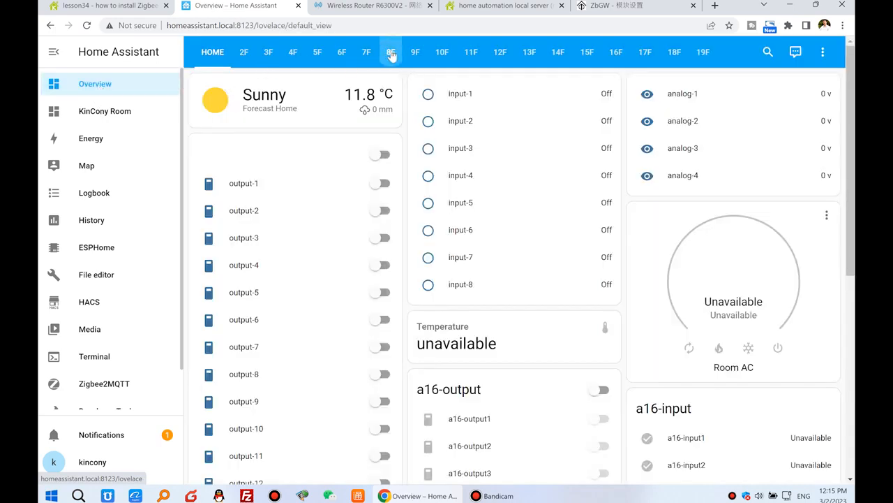
click(832, 55)
click(824, 86)
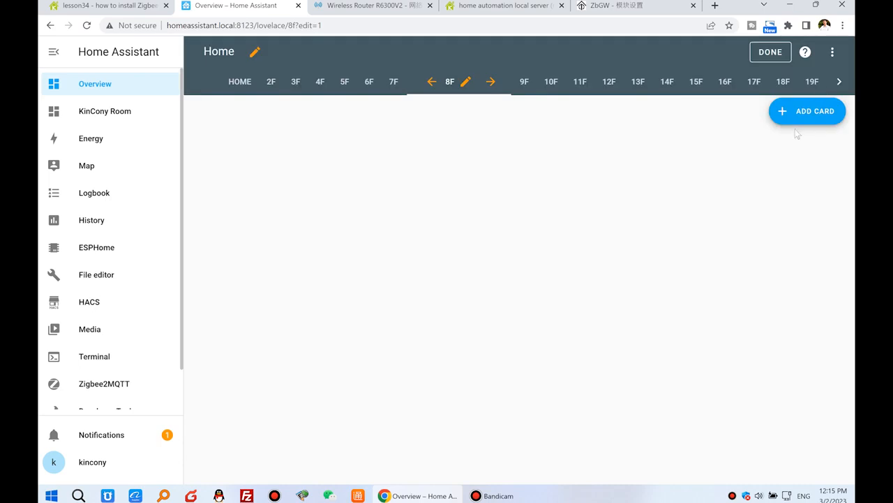
Add an Entities card to the 8F view and clear its preset entities
click(814, 117)
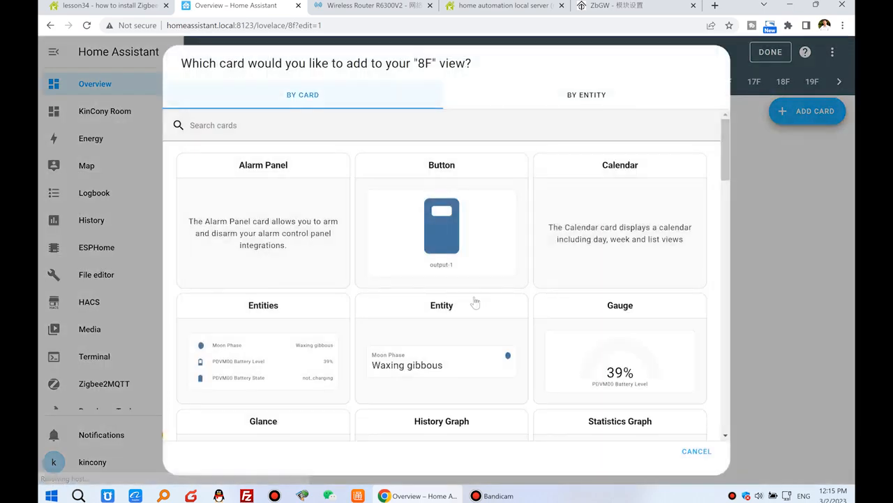
click(265, 347)
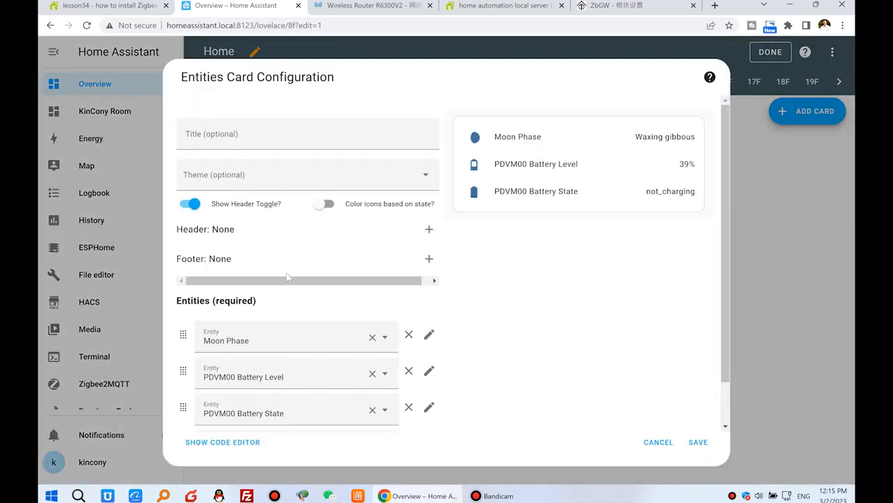
click(373, 338)
click(373, 339)
click(372, 338)
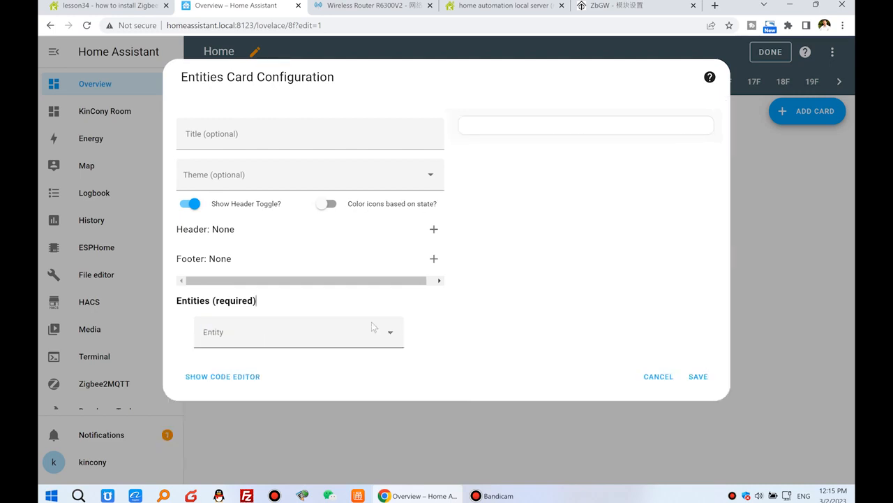
Title the Entities card "Zigbee sensor"
click(259, 138)
text(Zigber)
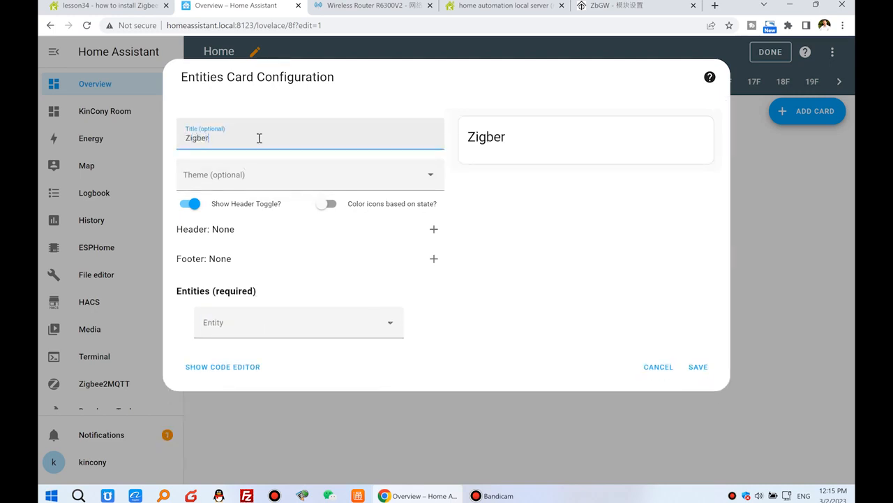
key(BackSpace)
text(e sensor)
Add the LUMI lumi.weather Battery and LUMI lumi.weather Humidity entities to the card
click(286, 319)
text(weath)
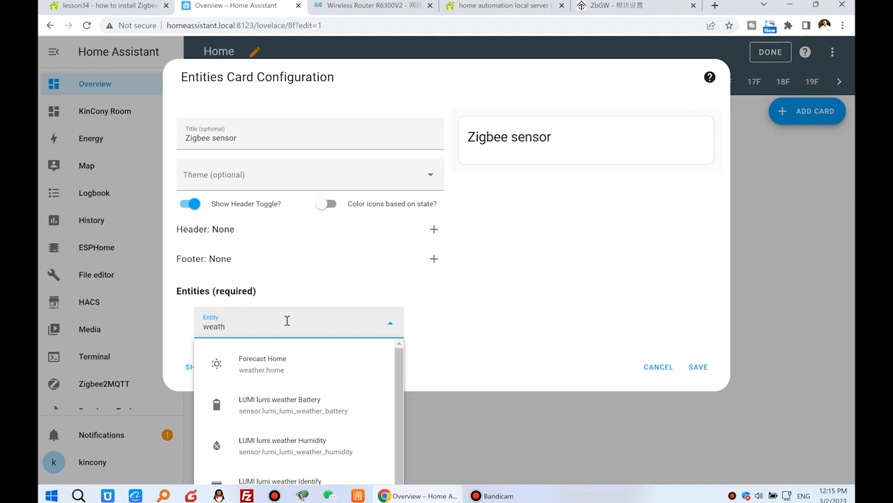
click(315, 417)
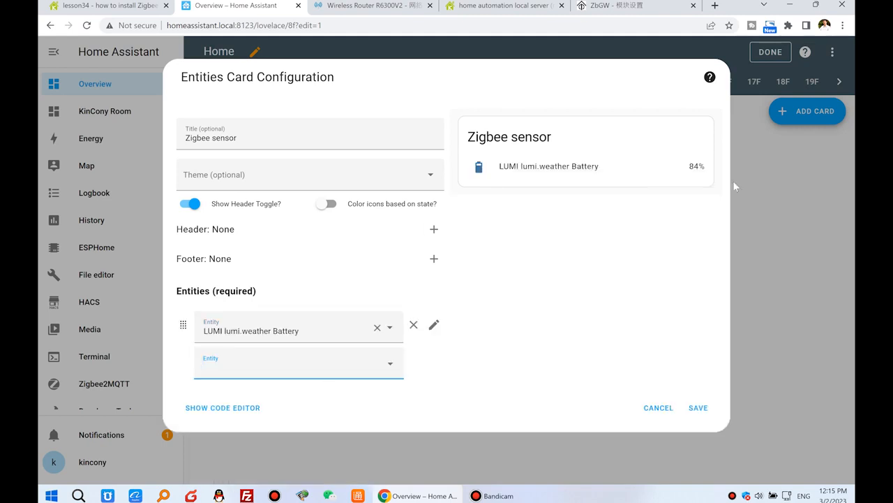
click(305, 369)
text(weather Humidity)
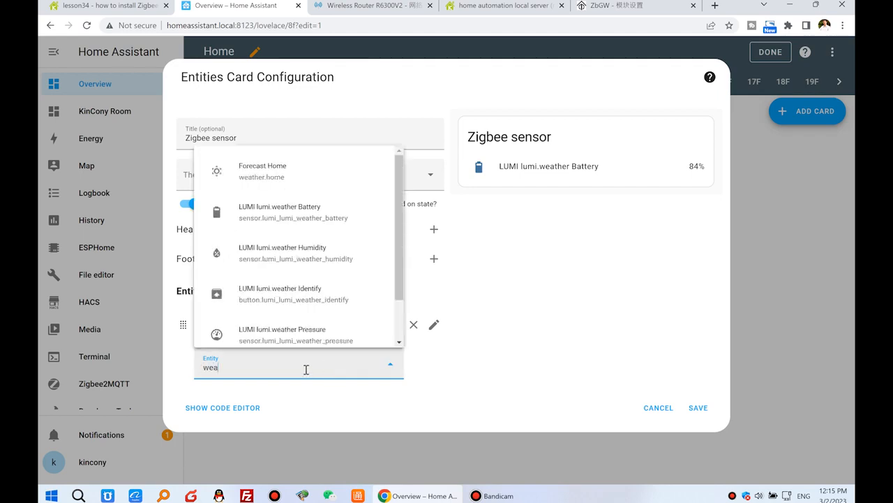
click(315, 255)
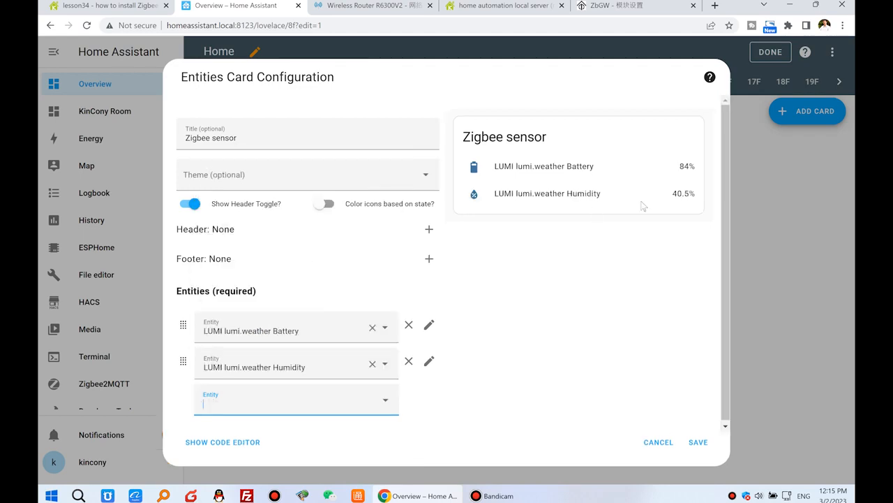
Add the LUMI lumi.weather Pressure entity as the card's third entity
click(269, 400)
text(weat)
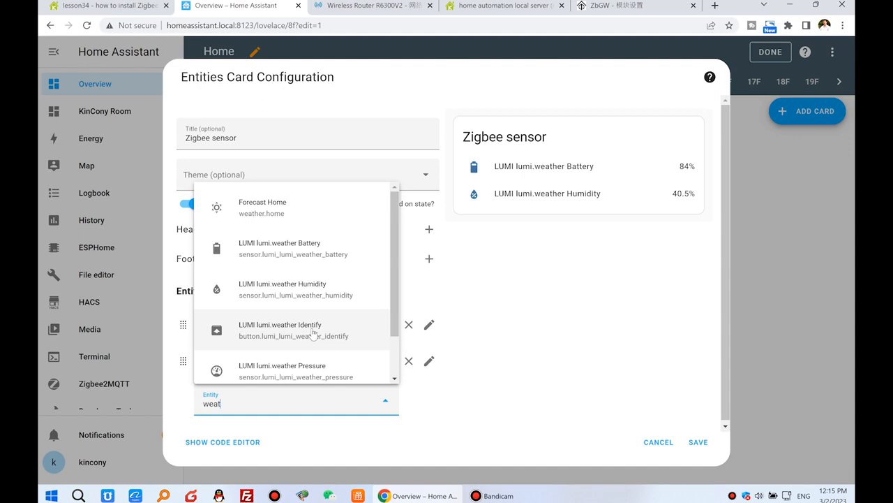
scroll(314, 335, down, 1)
click(321, 322)
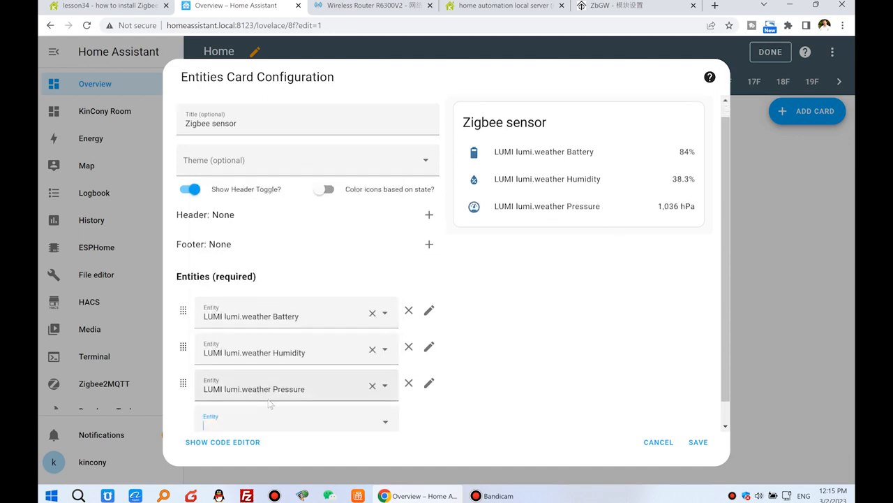
Add the LUMI lumi.weather Temperature entity as the card's fourth entity, and save the card to finish editing the dashboard
scroll(238, 404, down, 1)
click(238, 402)
text(wat)
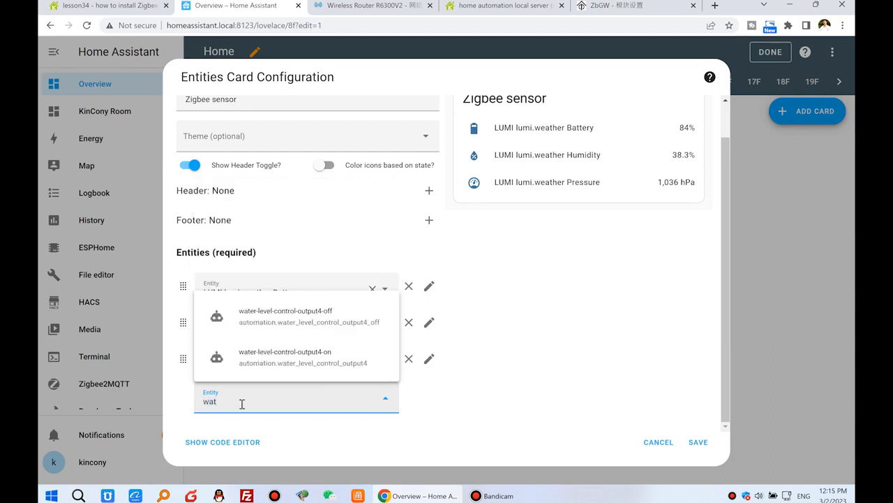
key(BackSpace)
text(a)
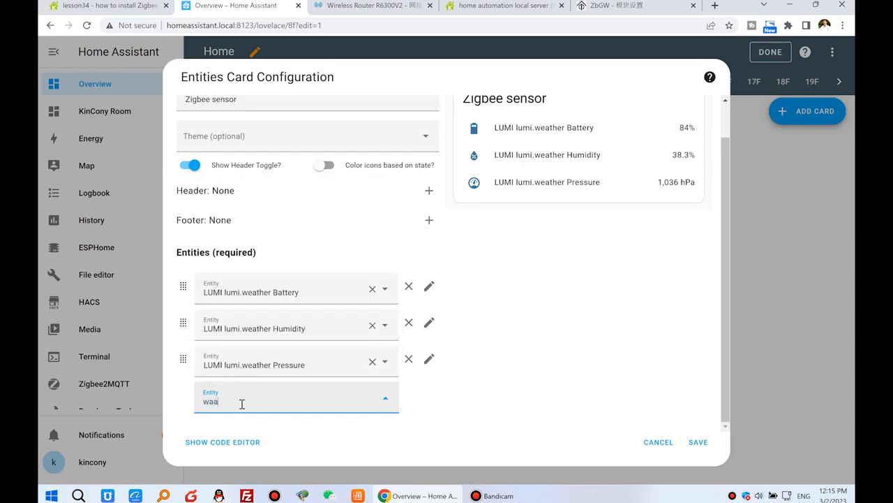
key(BackSpace)
key(BackSpace)
text(eat)
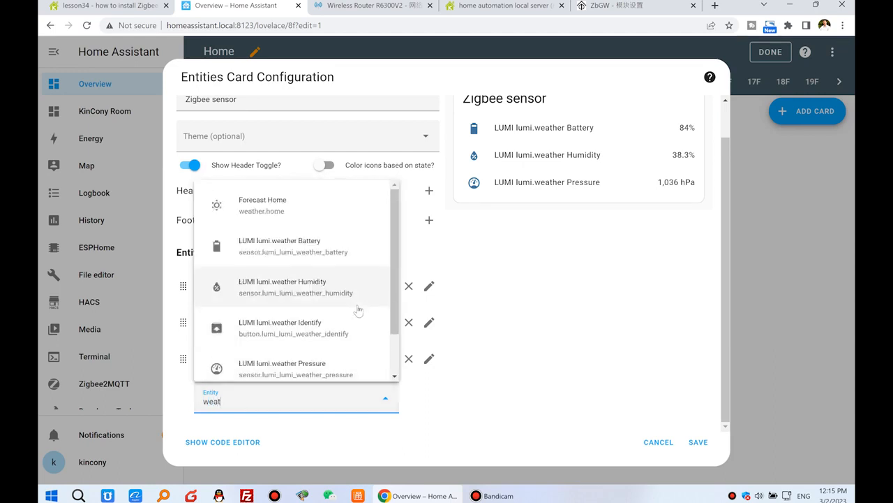
scroll(353, 325, down, 1)
click(324, 359)
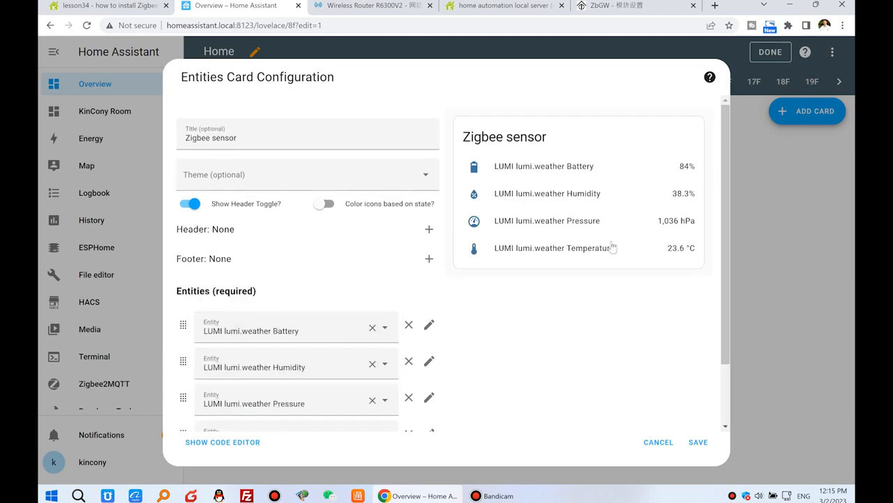
click(698, 442)
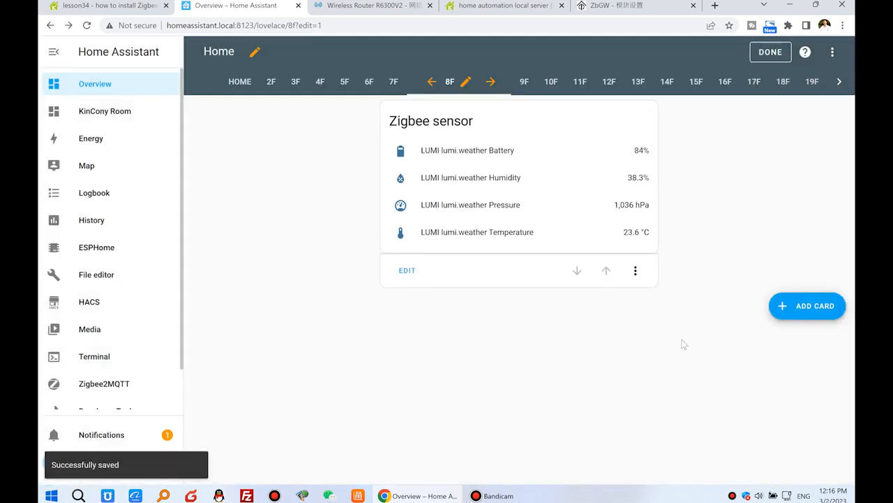
click(778, 53)
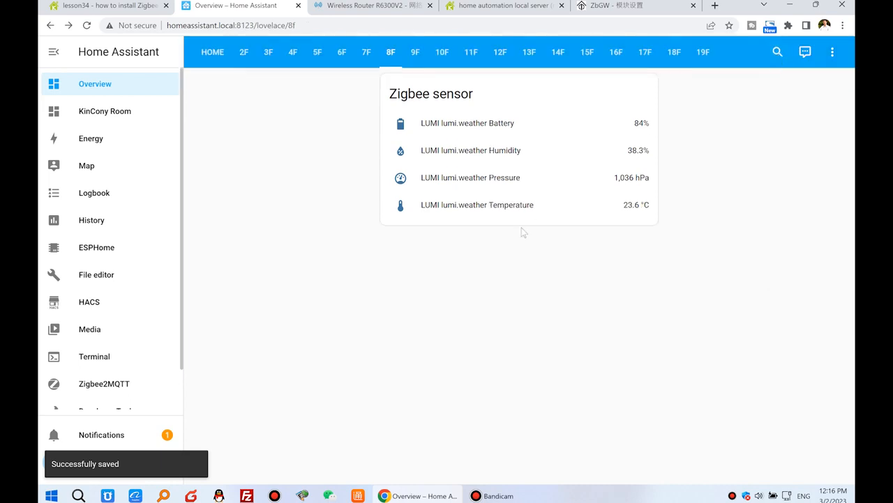